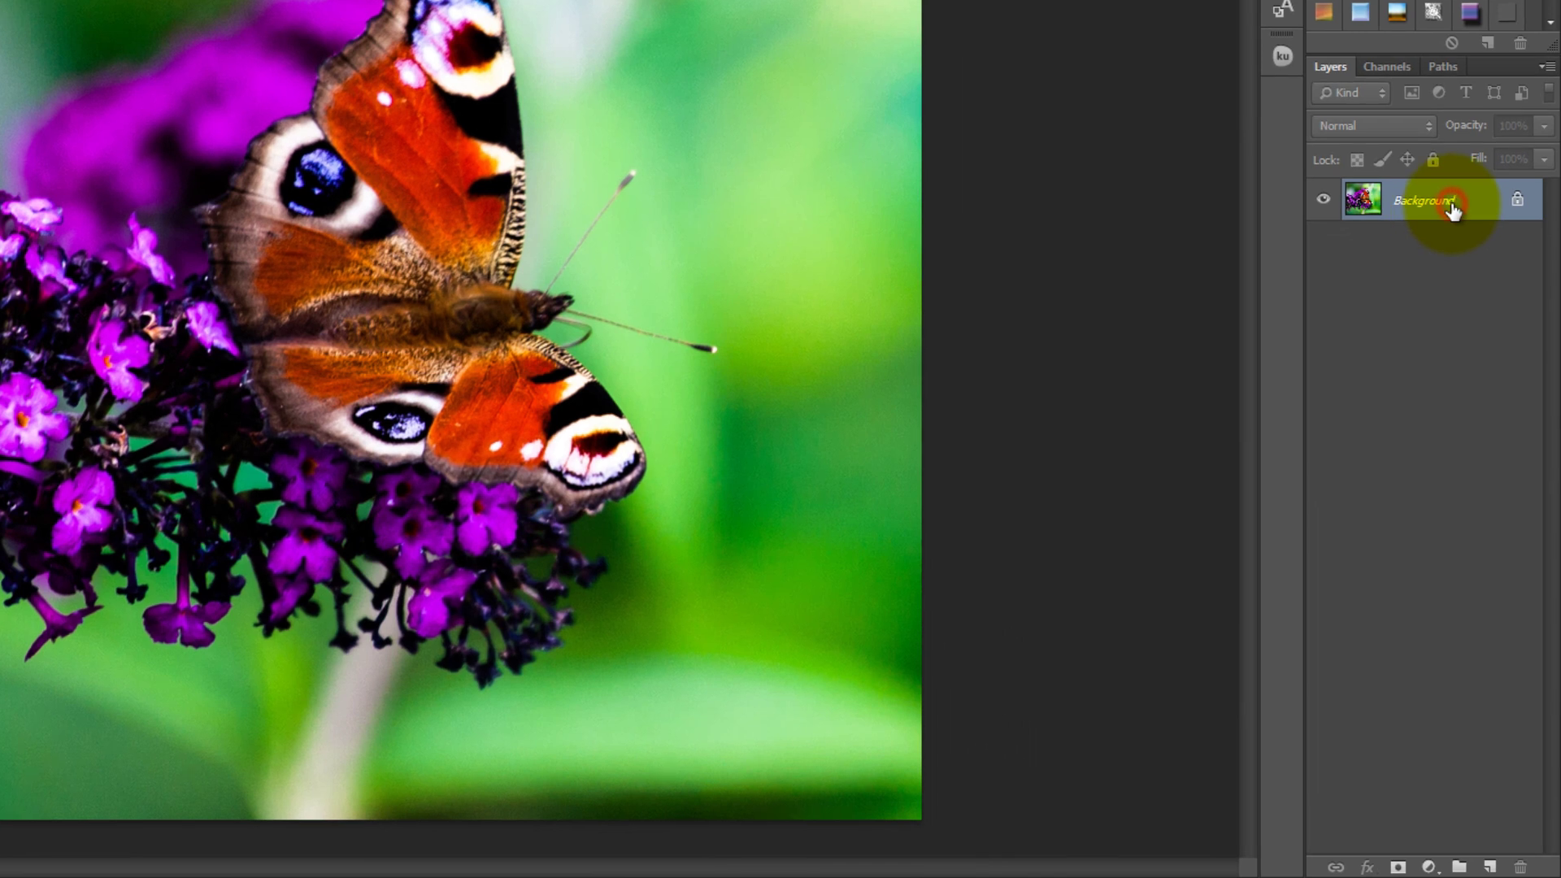
Step: Duplicate the Background photo layer and add an empty Layer 1 directly above Background
left_click_drag(1453, 209, 1490, 870)
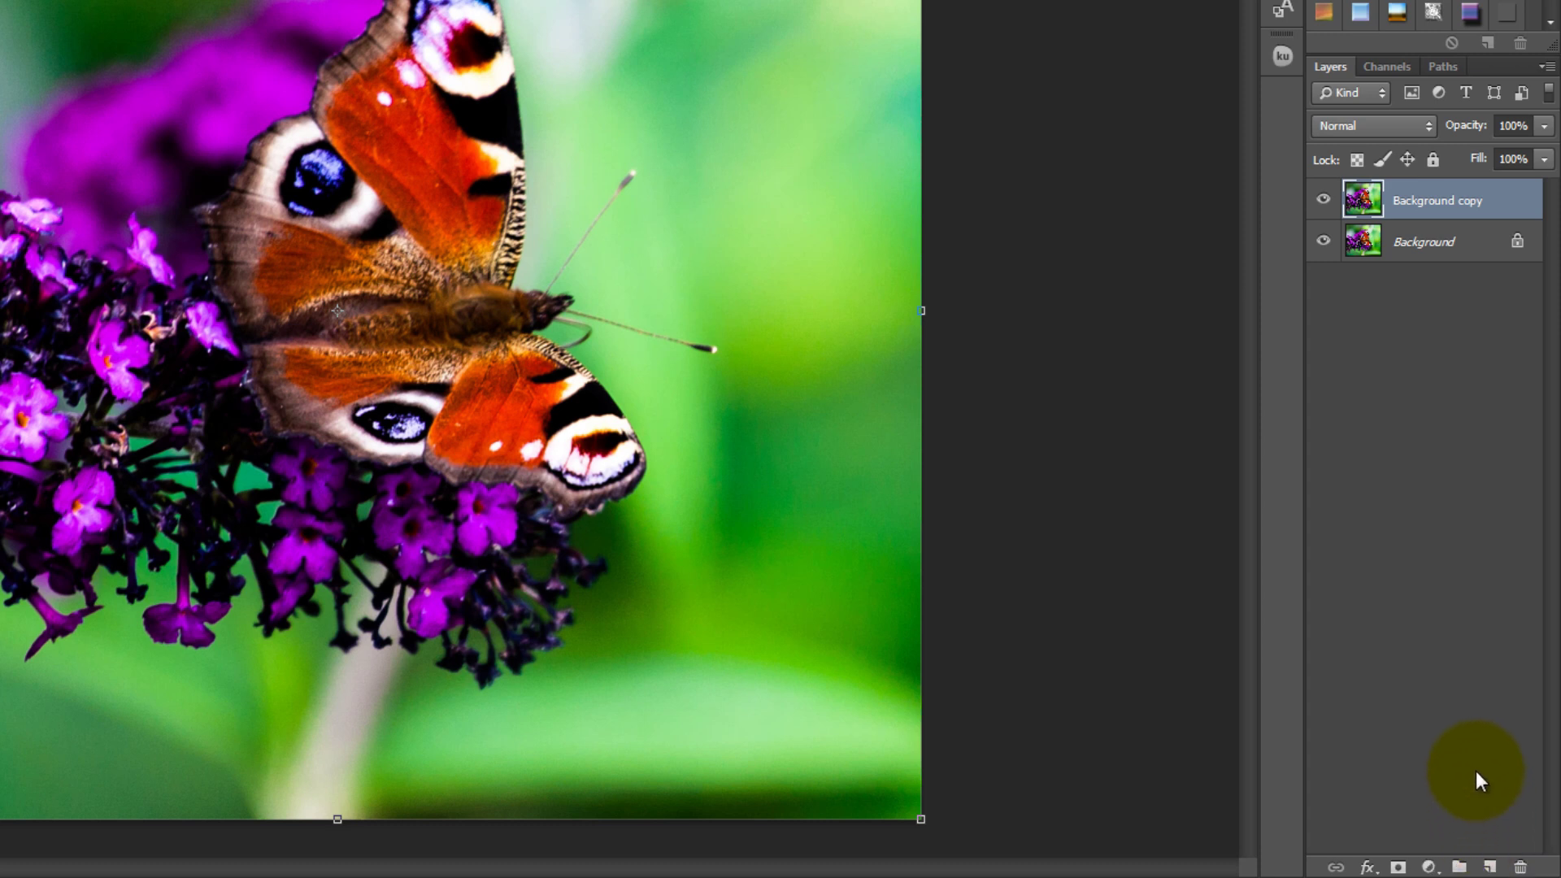
left_click(1444, 242)
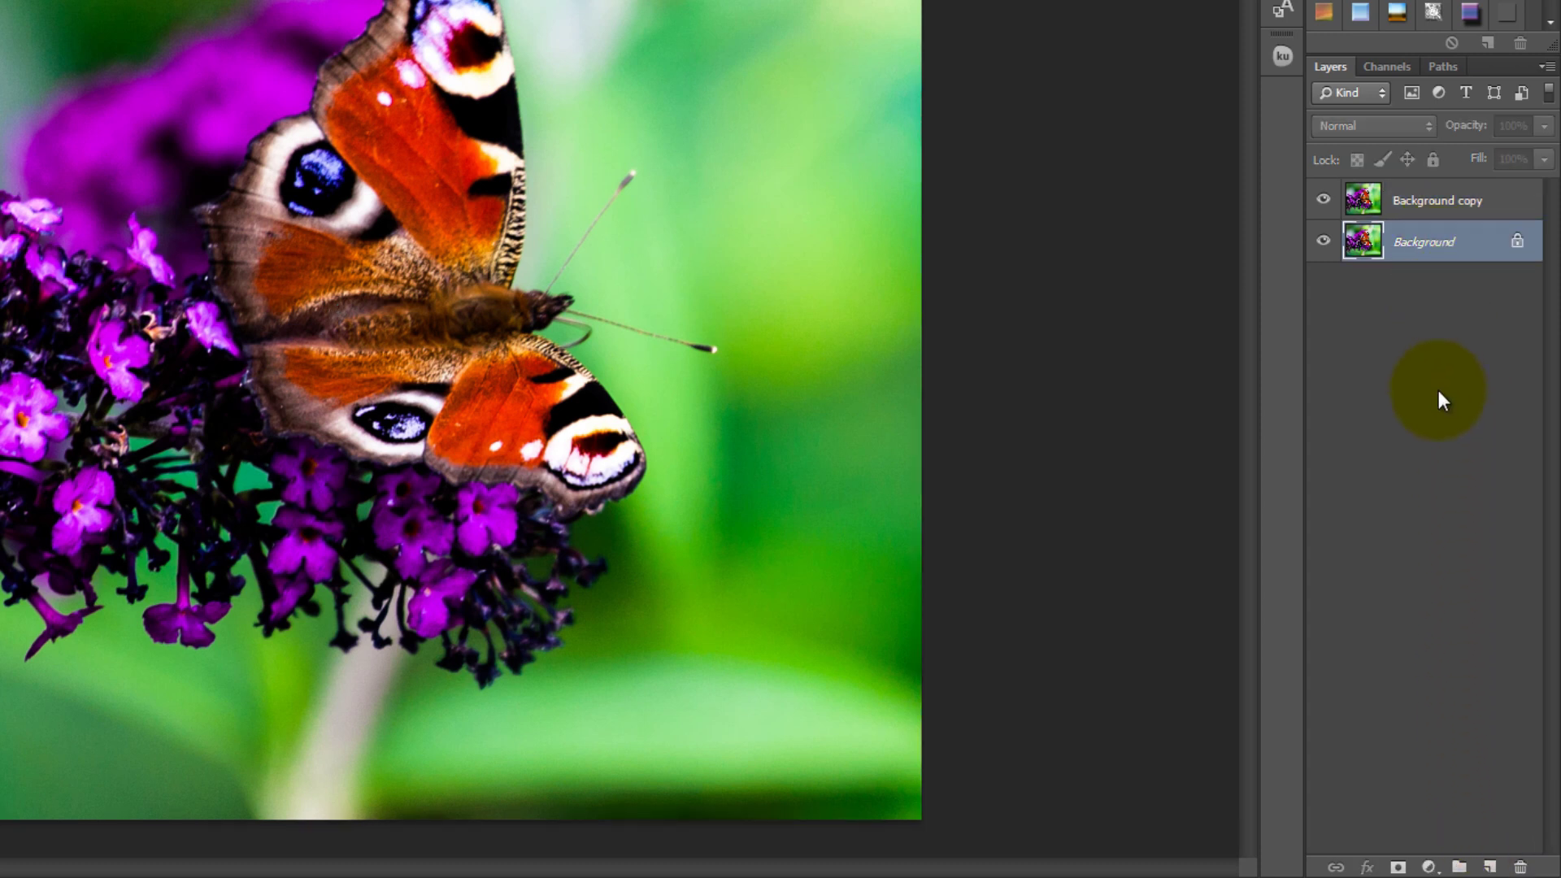
left_click(1490, 866)
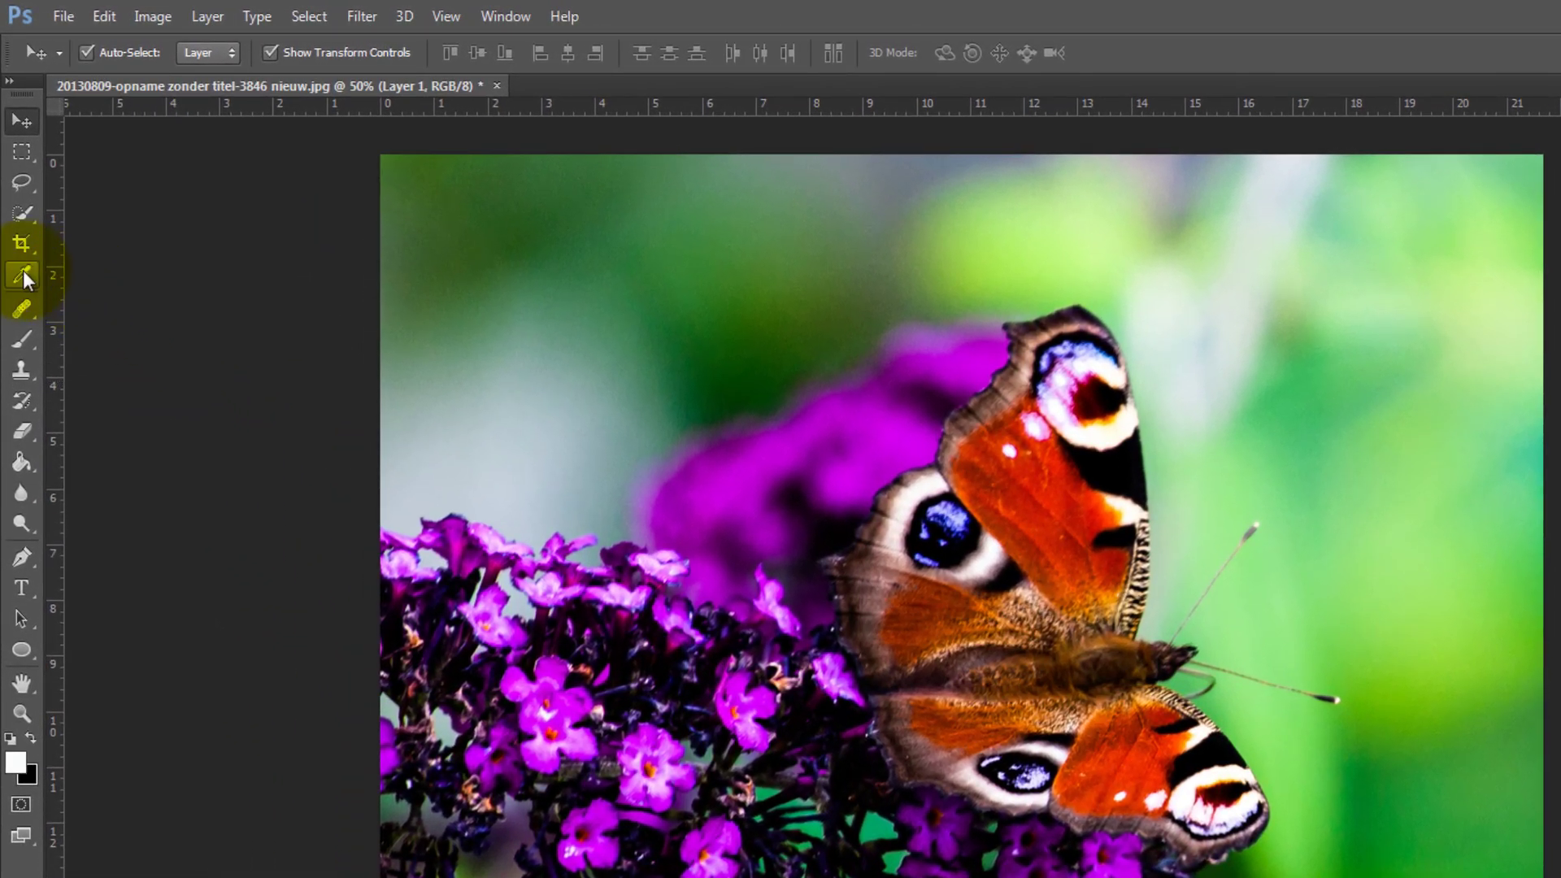
Step: Sample the blurred background's green with the Eyedropper and Paint Bucket-fill Layer 1 with it
left_click(23, 274)
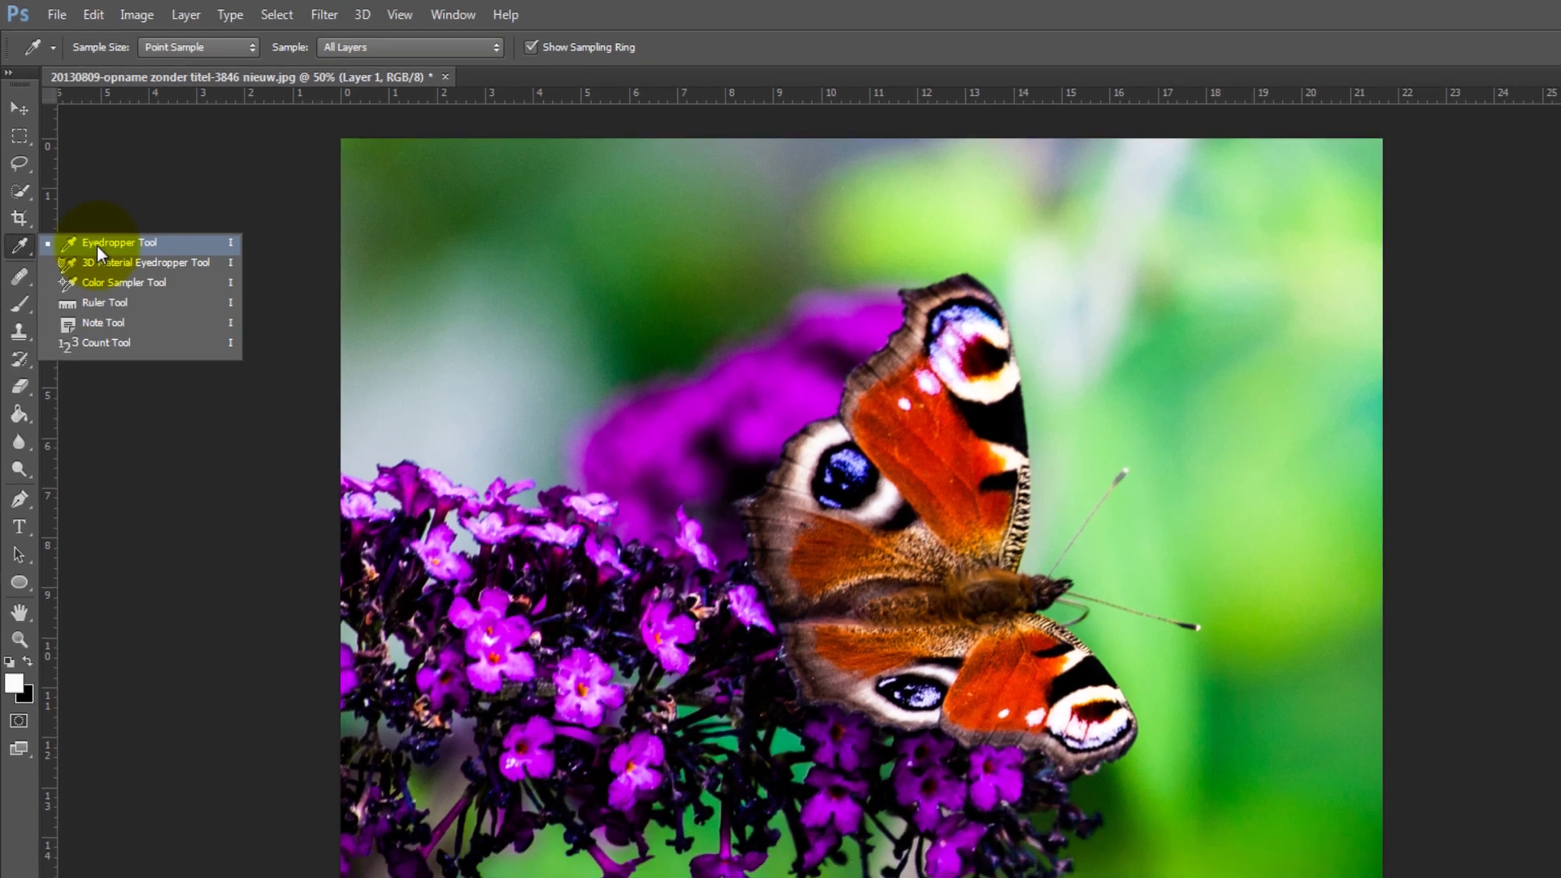
left_click(113, 271)
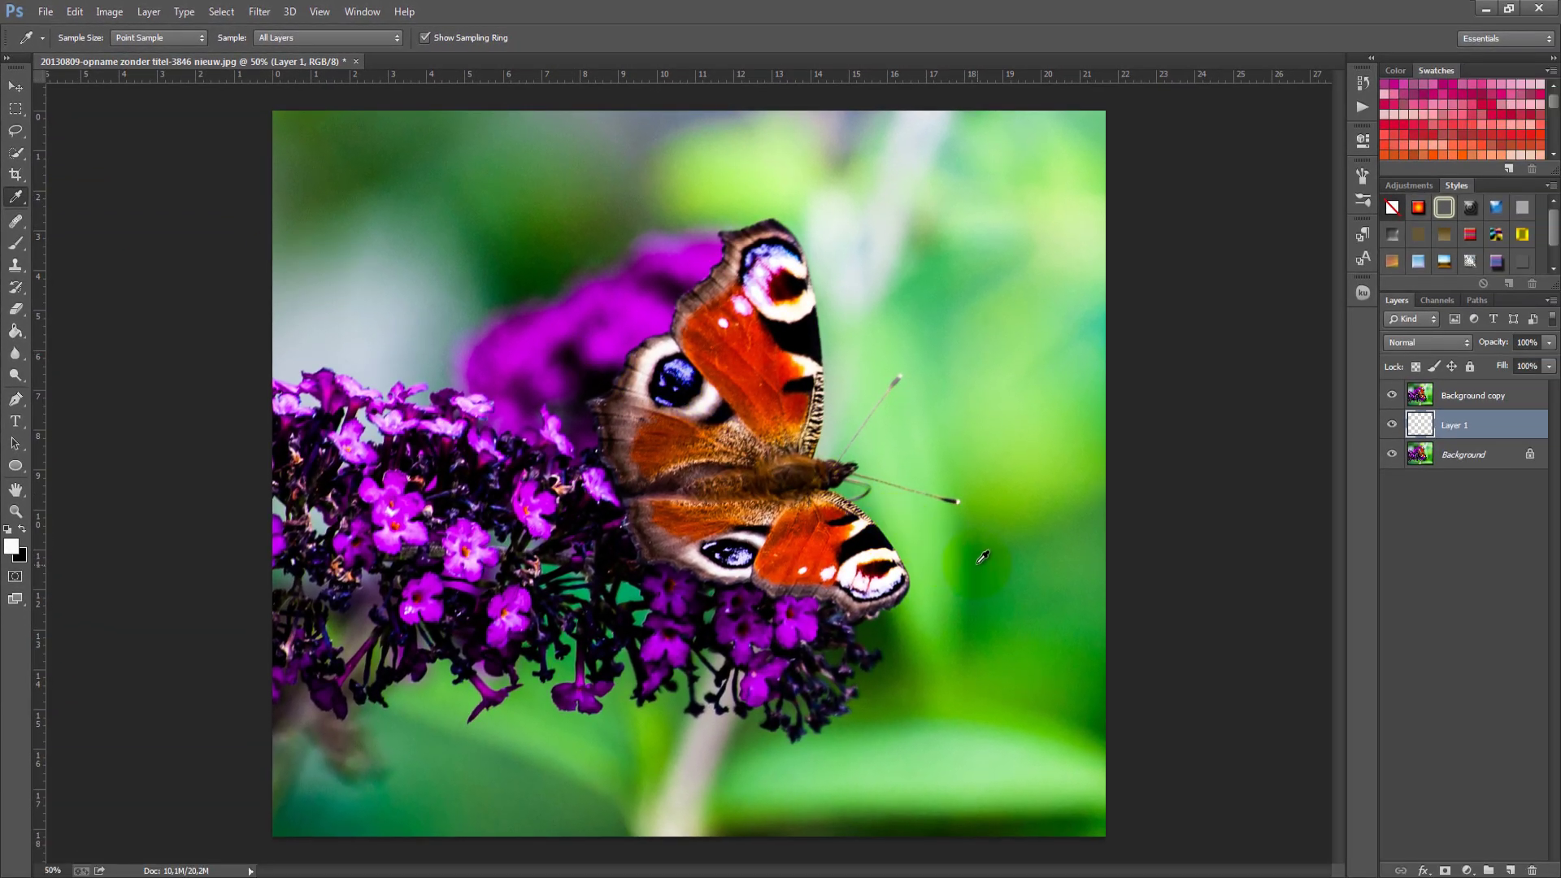
left_click(981, 556)
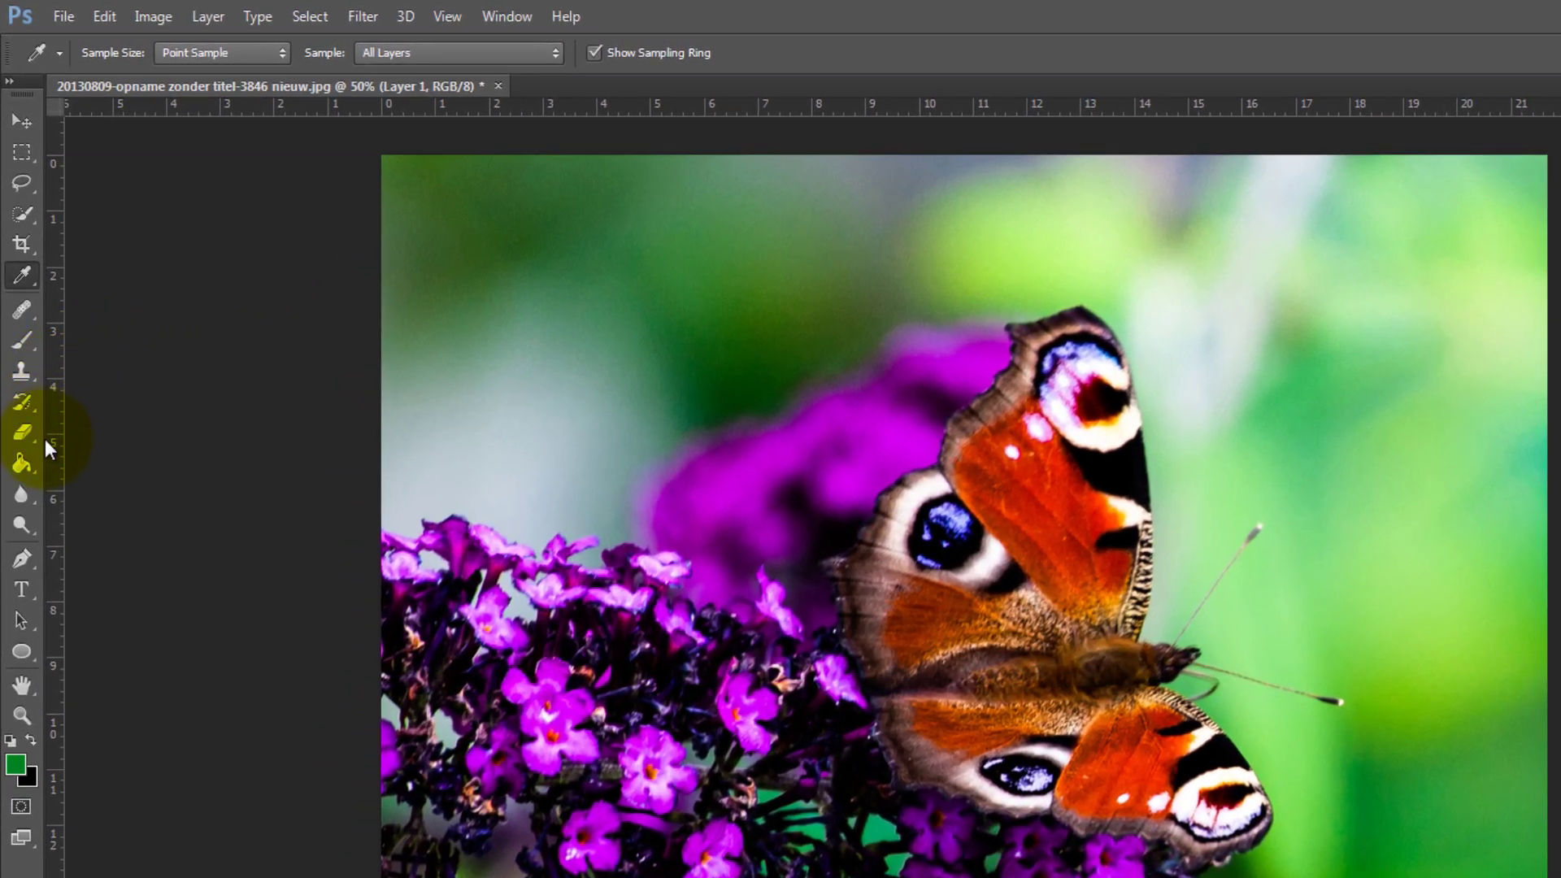
left_click(32, 466)
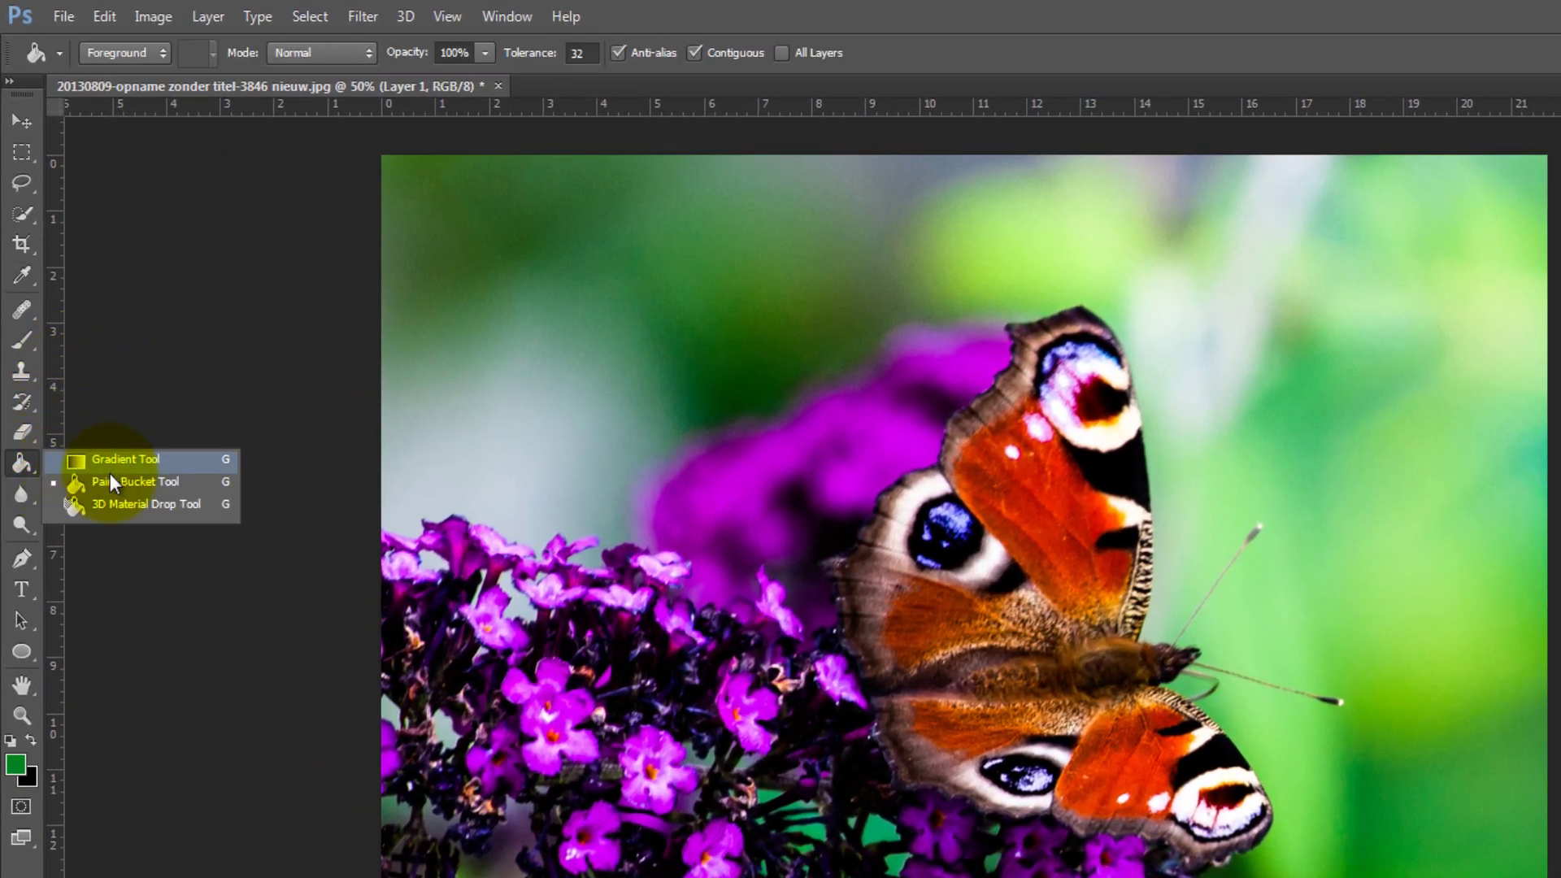
left_click(110, 480)
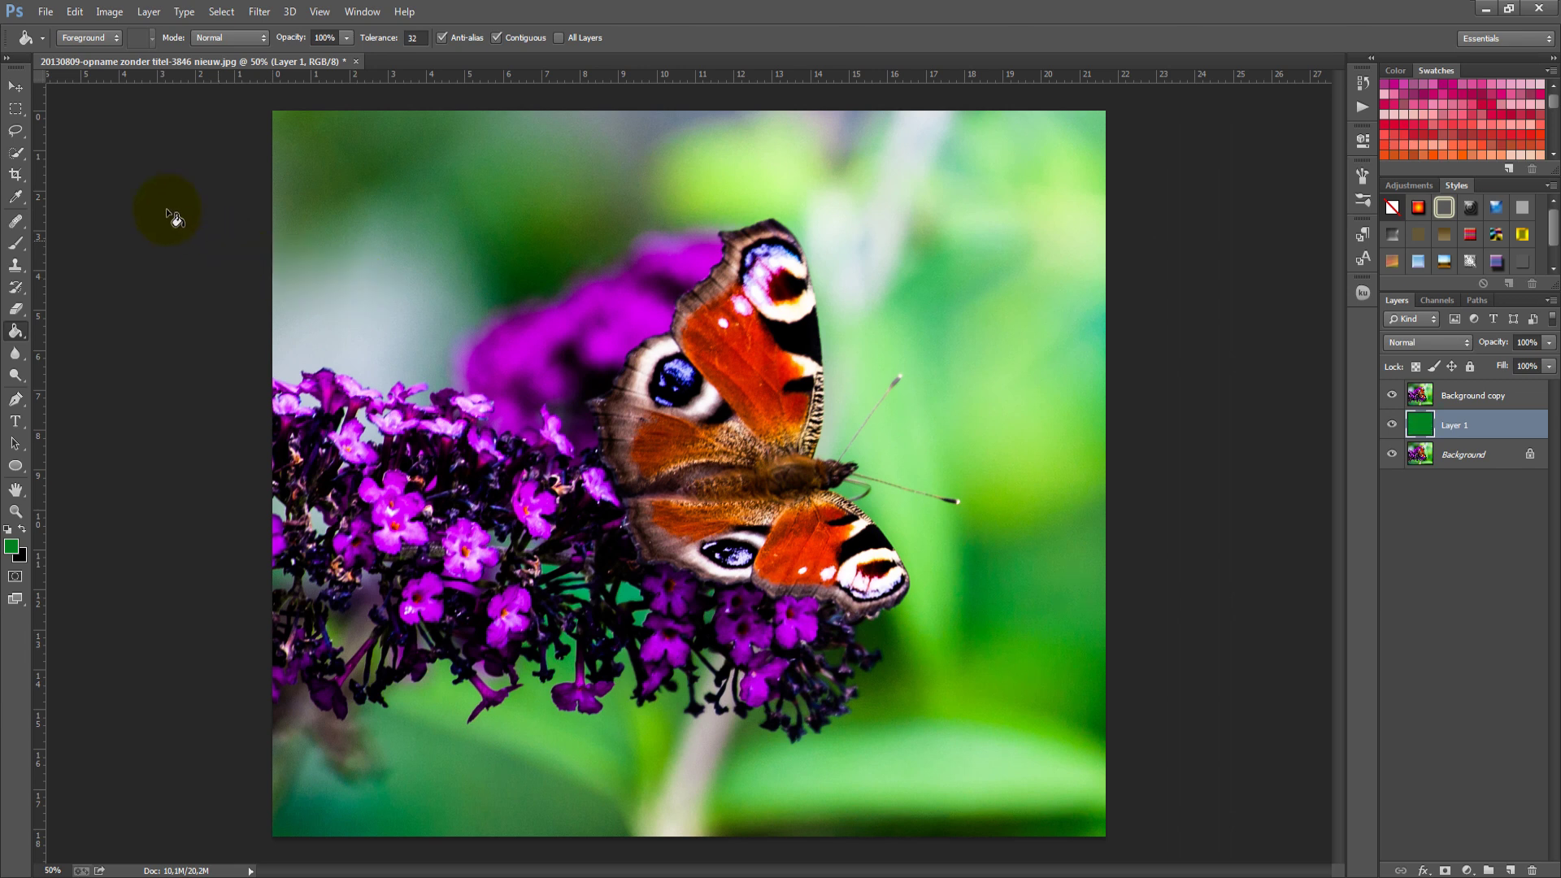
left_click(15, 86)
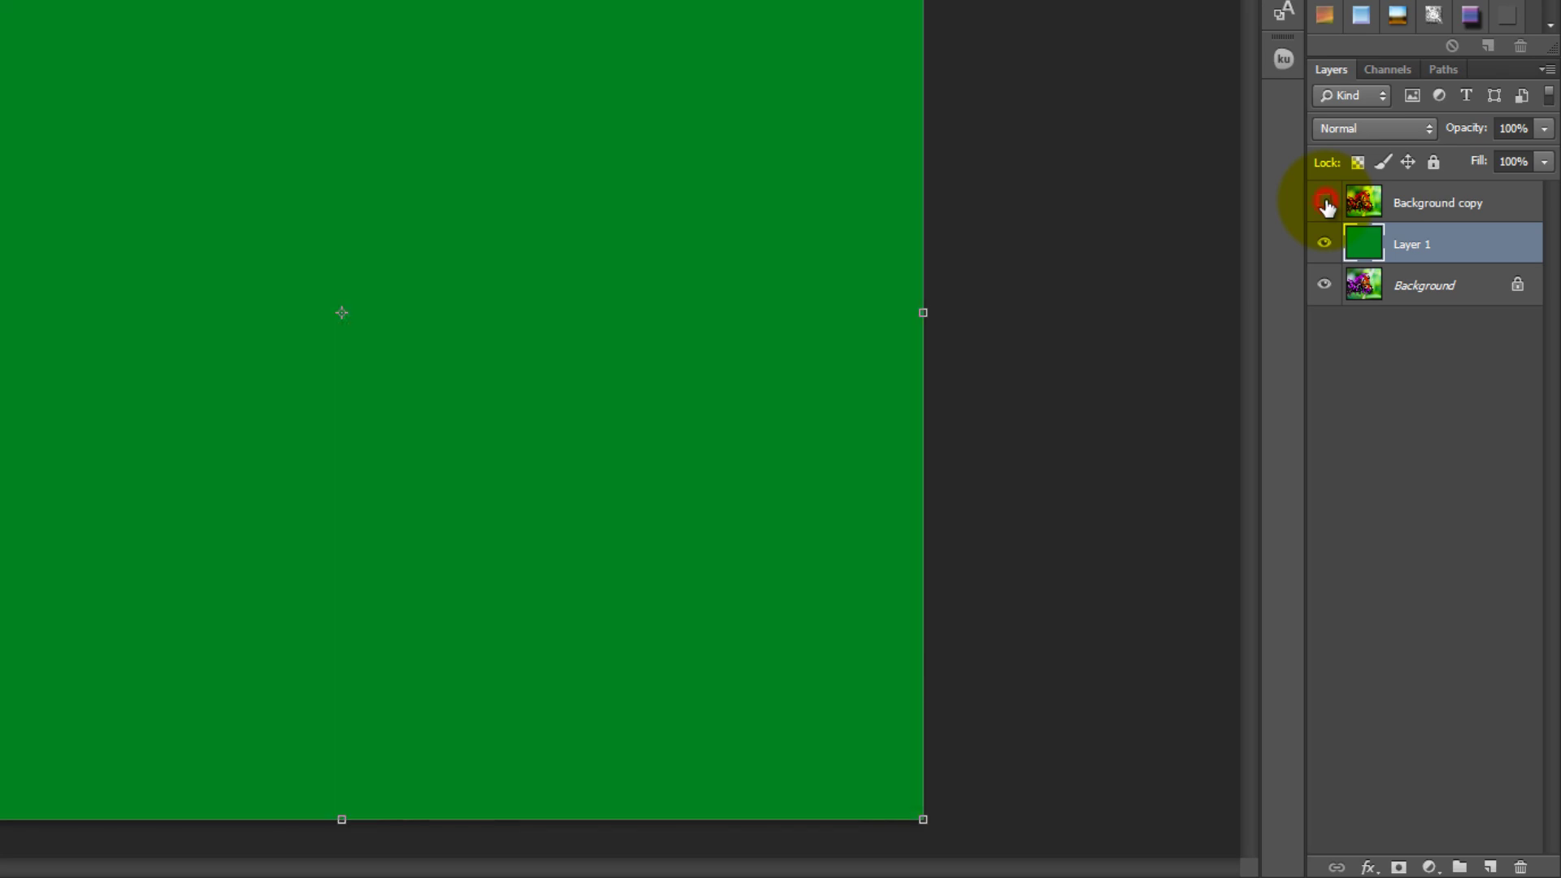
left_click(1325, 203)
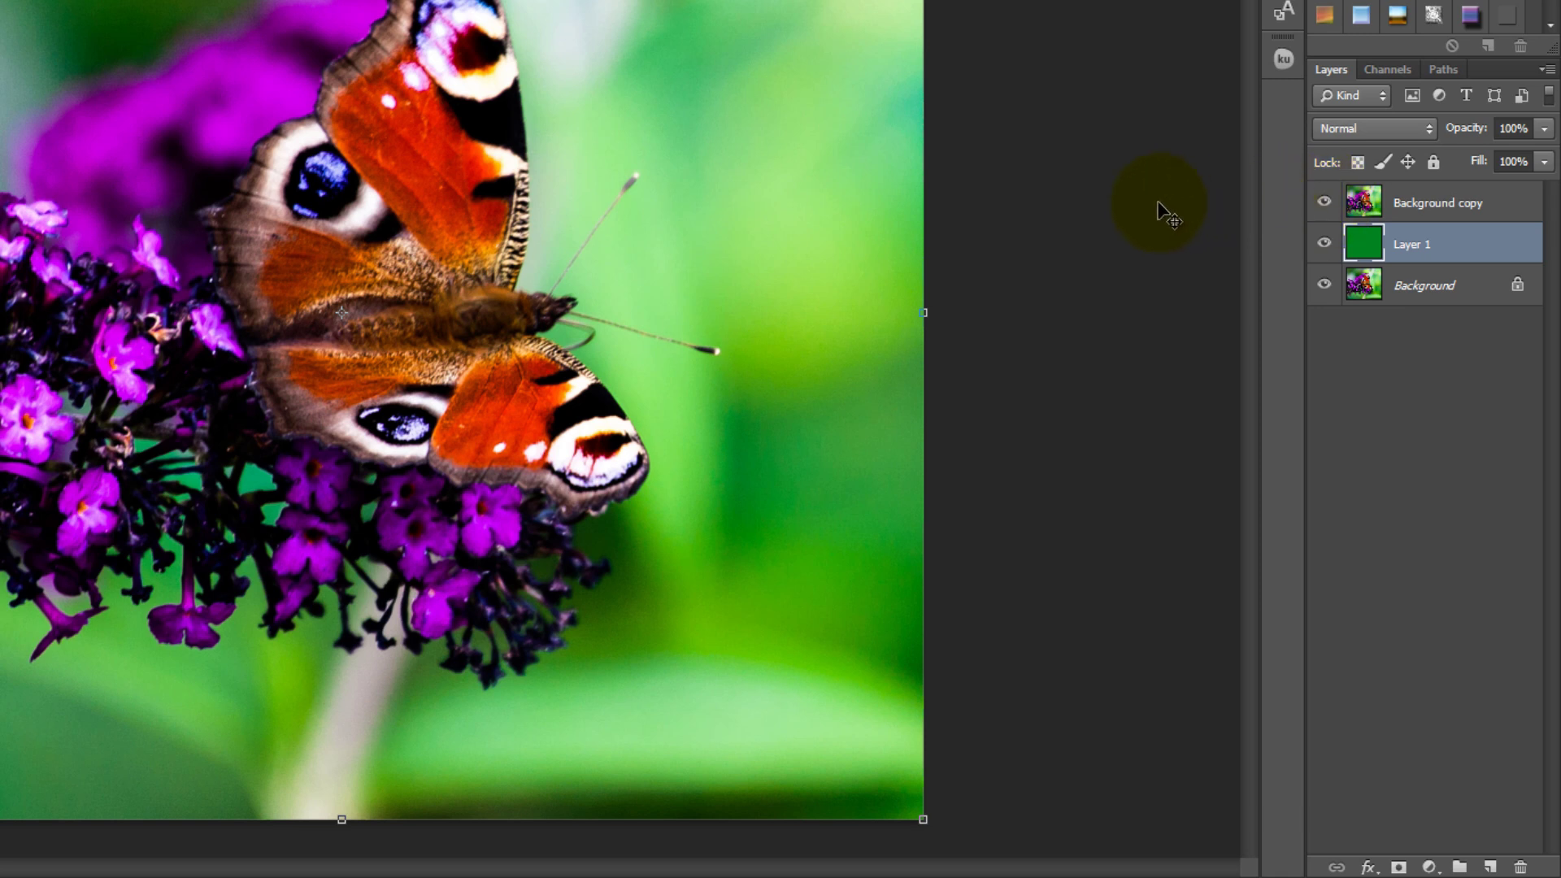
Step: Check the green fill by toggling Background copy, then add Layer 2 above Background copy
left_click(1423, 205)
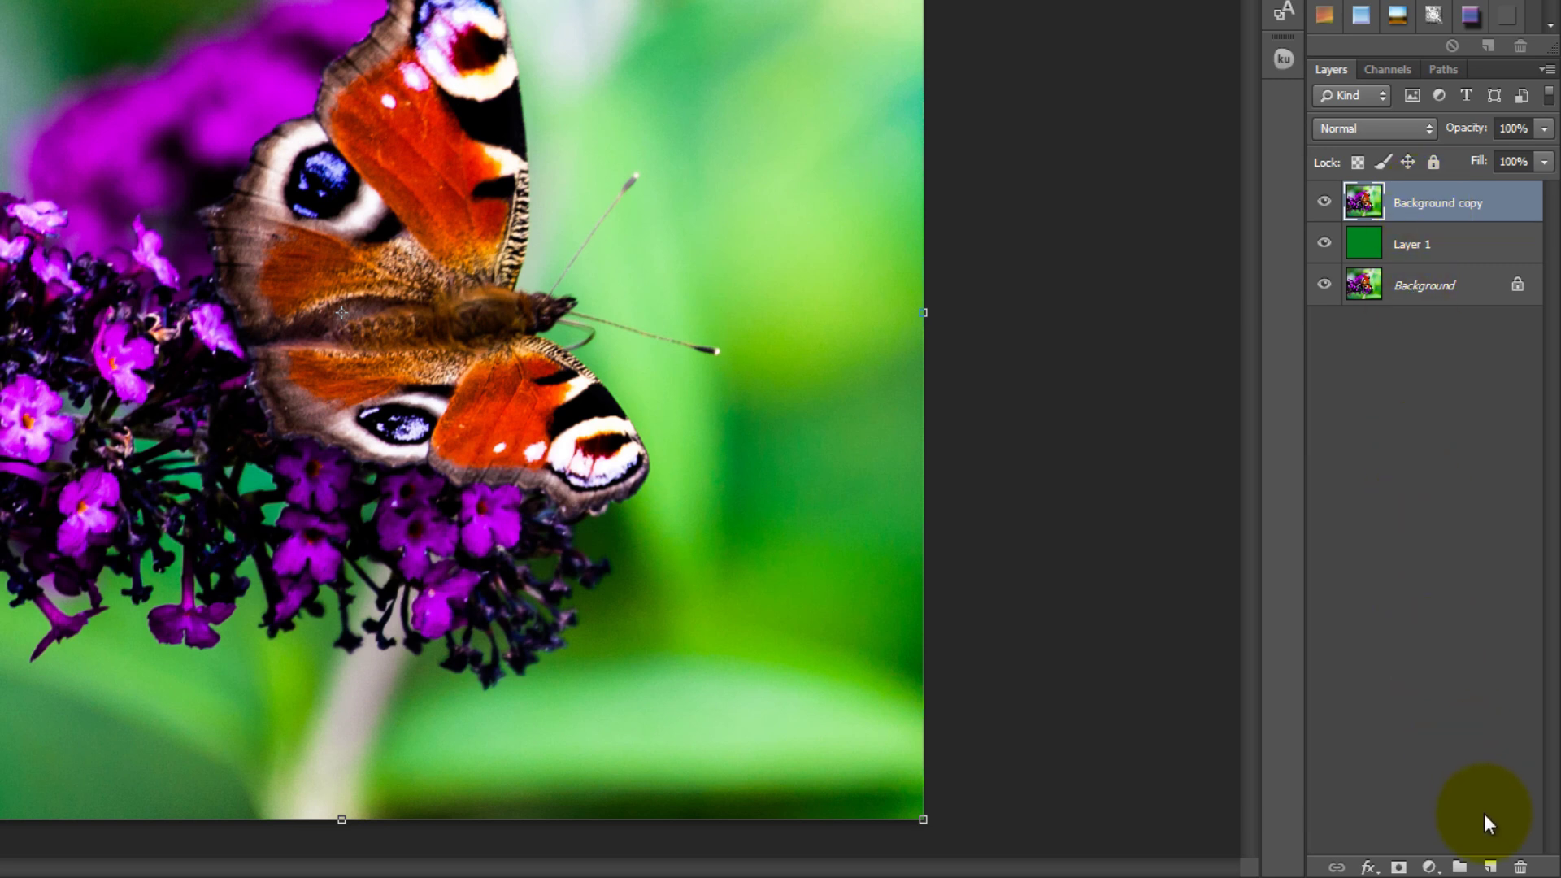
left_click(1488, 869)
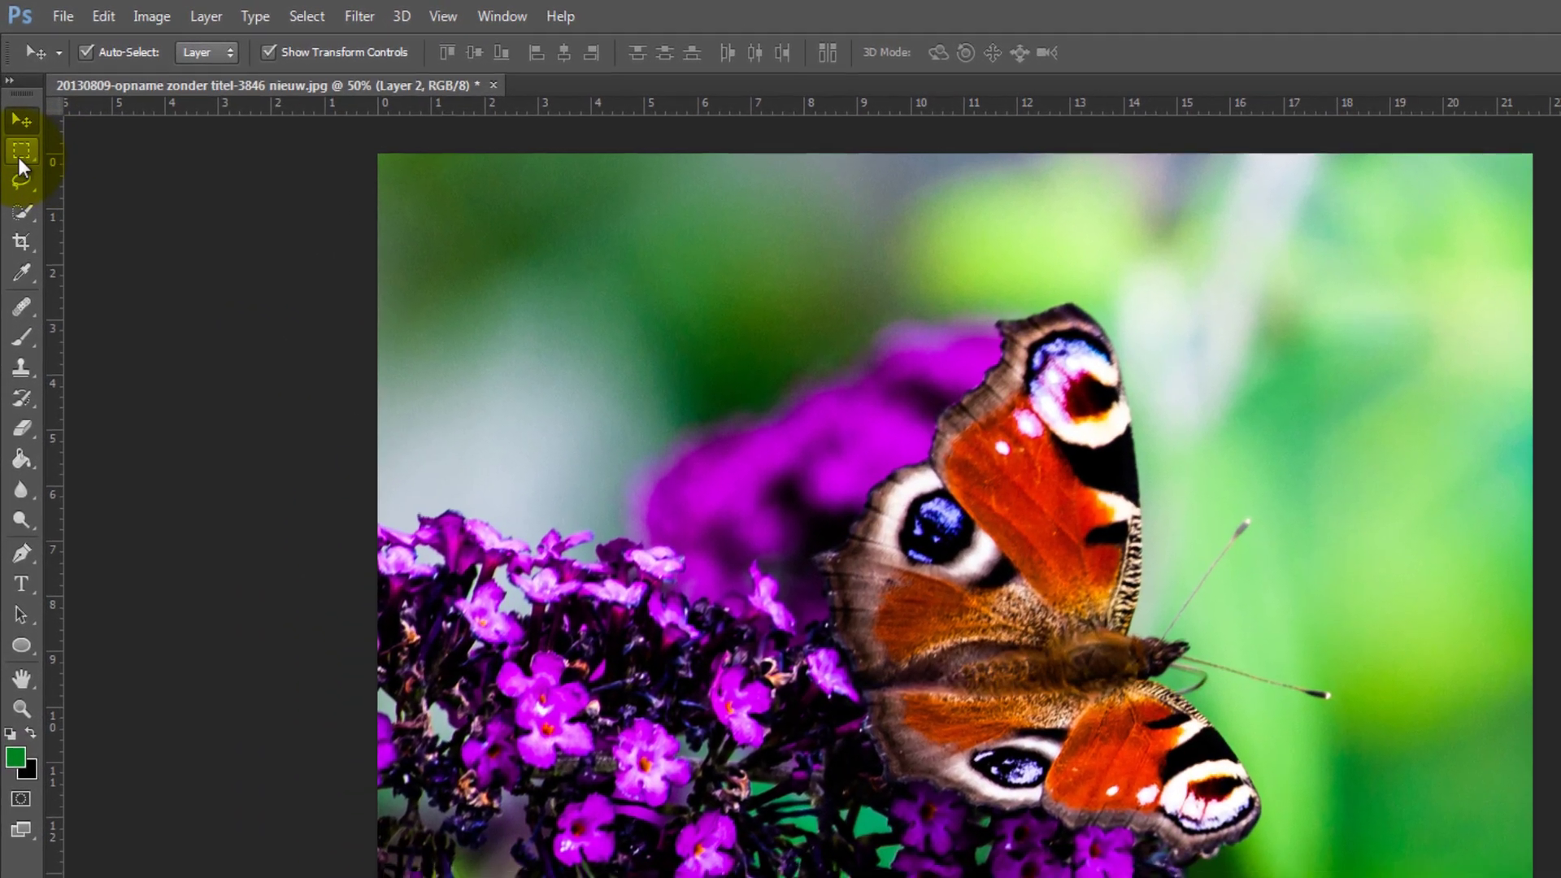
Step: Select a rectangle over the butterfly and flowers, and stroke it white, 50 px, Inside
left_click(19, 157)
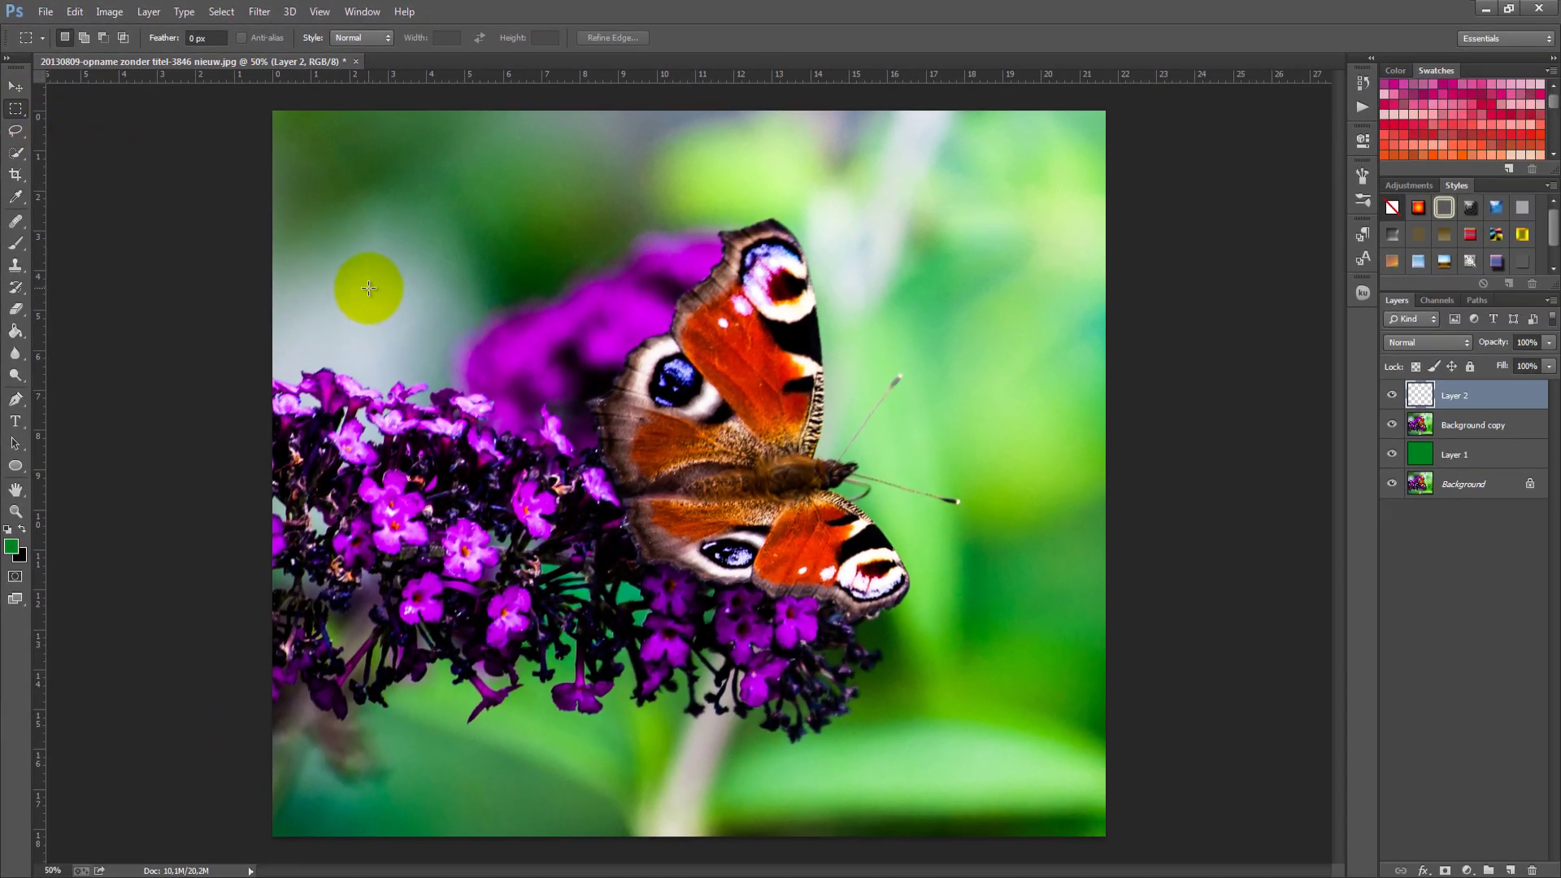
left_click_drag(369, 287, 1033, 773)
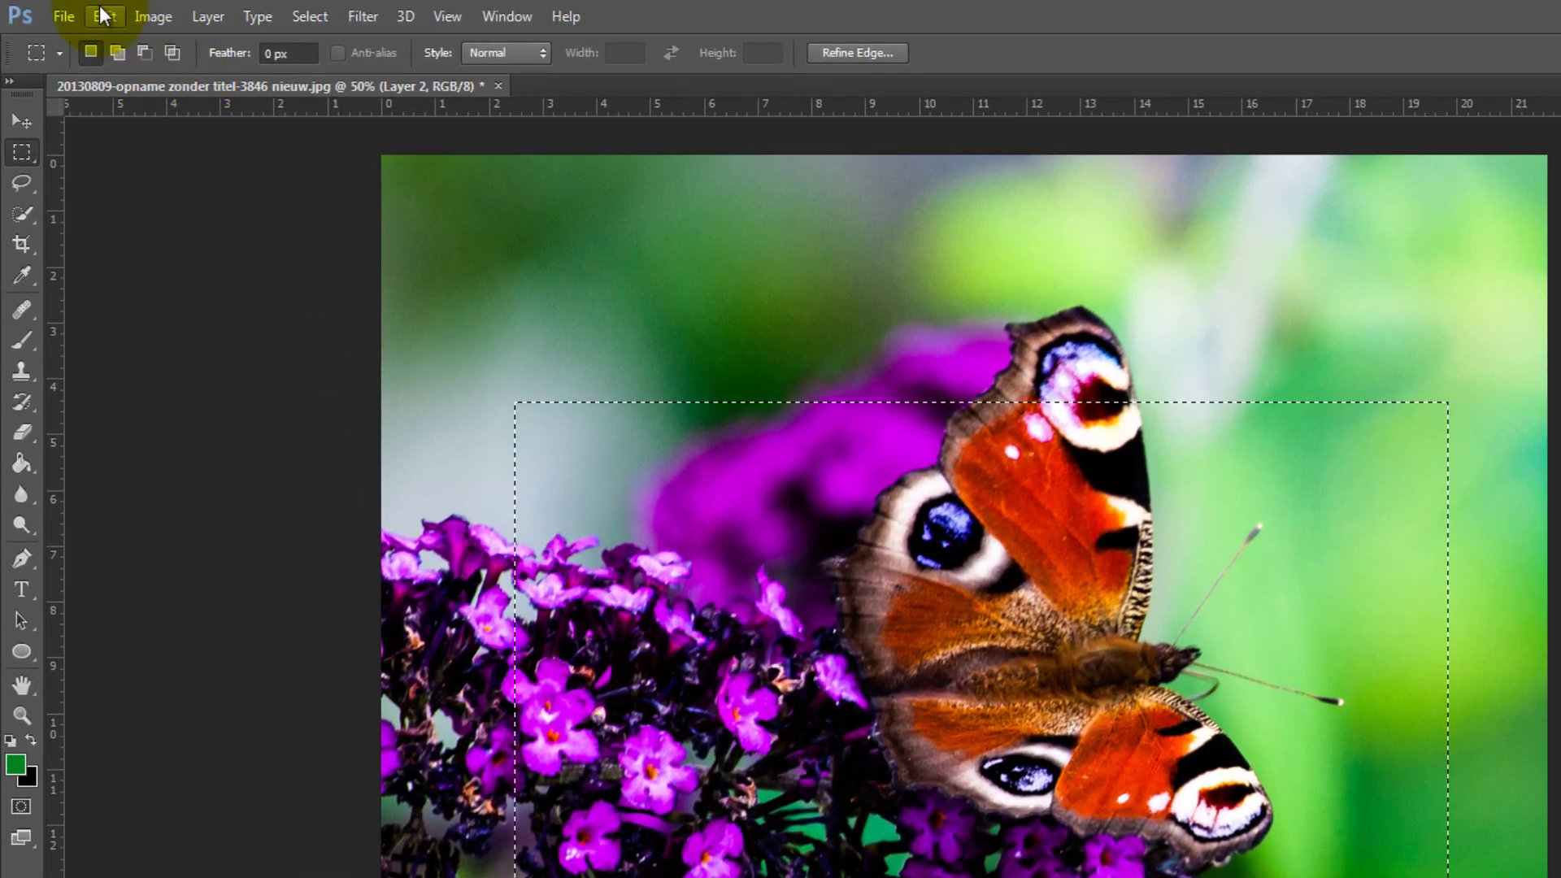
left_click(77, 13)
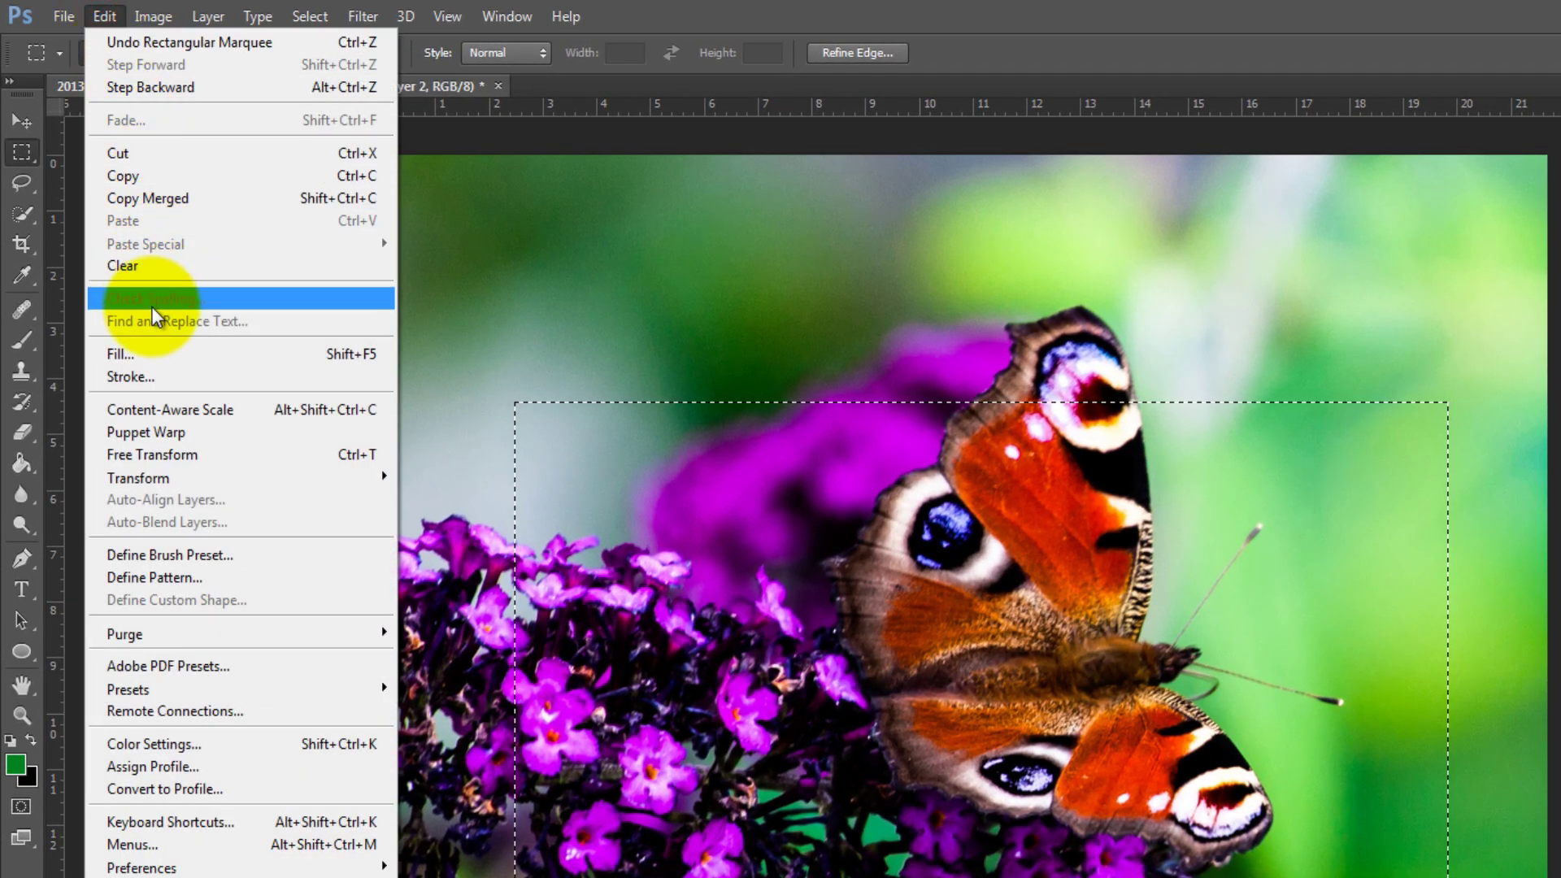
left_click(130, 376)
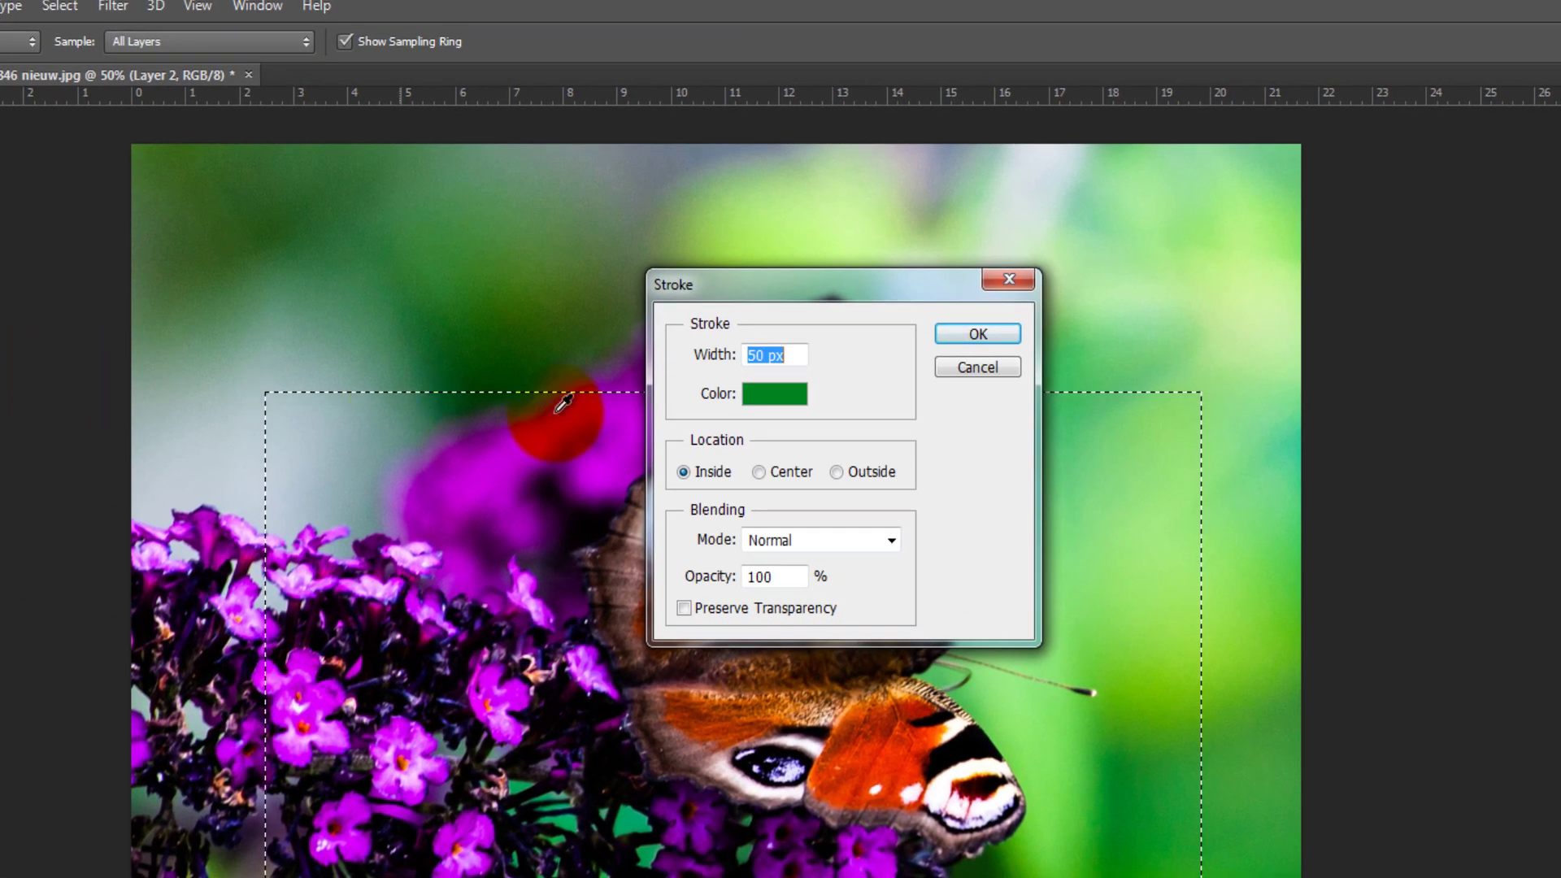
left_click(784, 394)
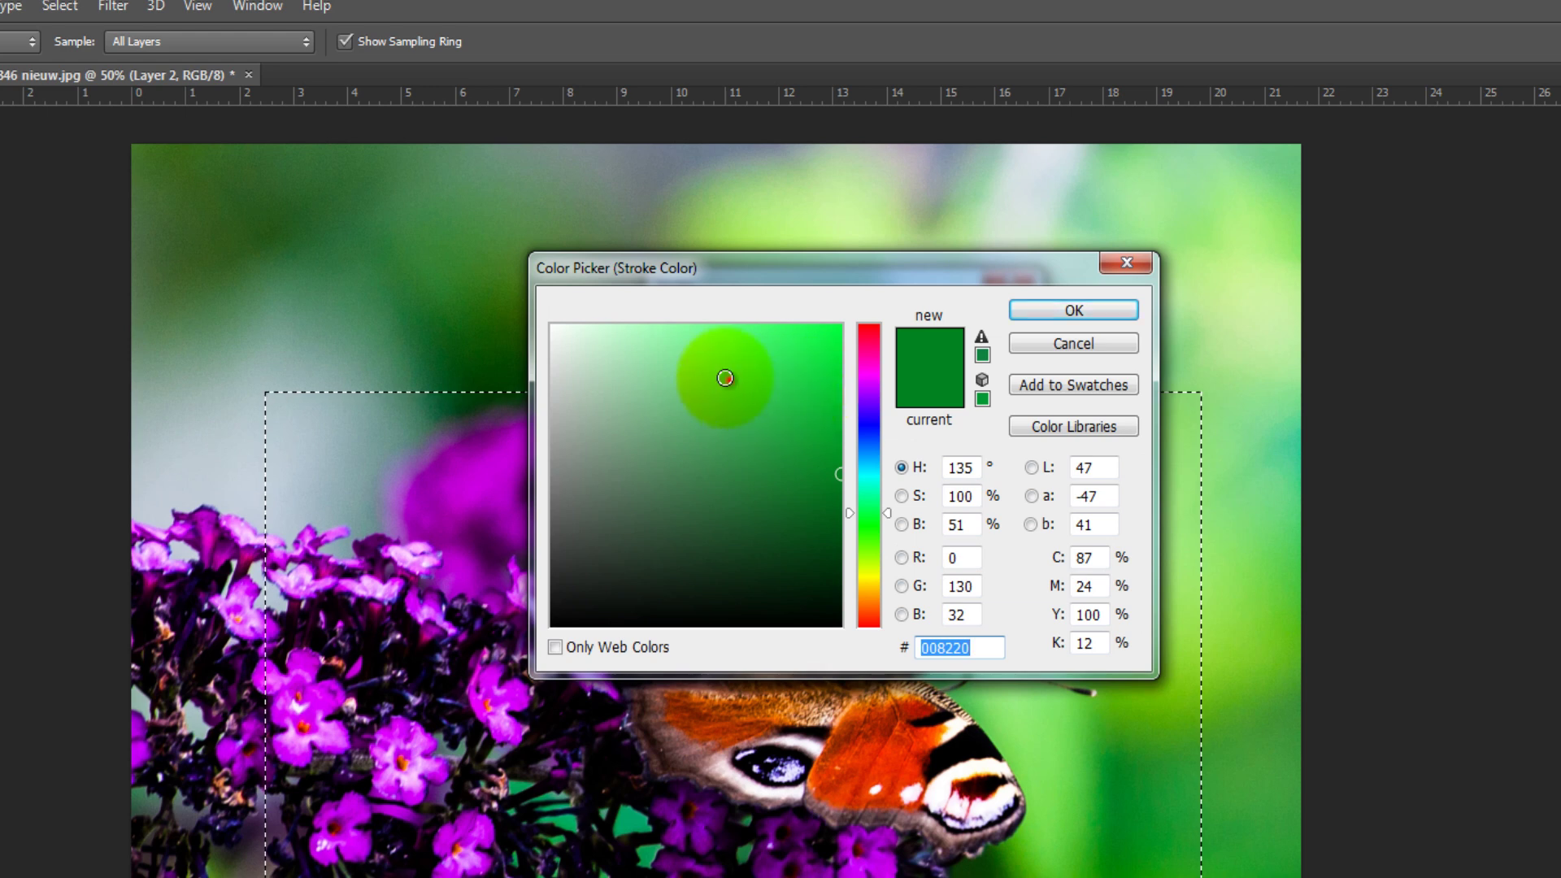
left_click_drag(581, 333, 549, 318)
left_click(1073, 311)
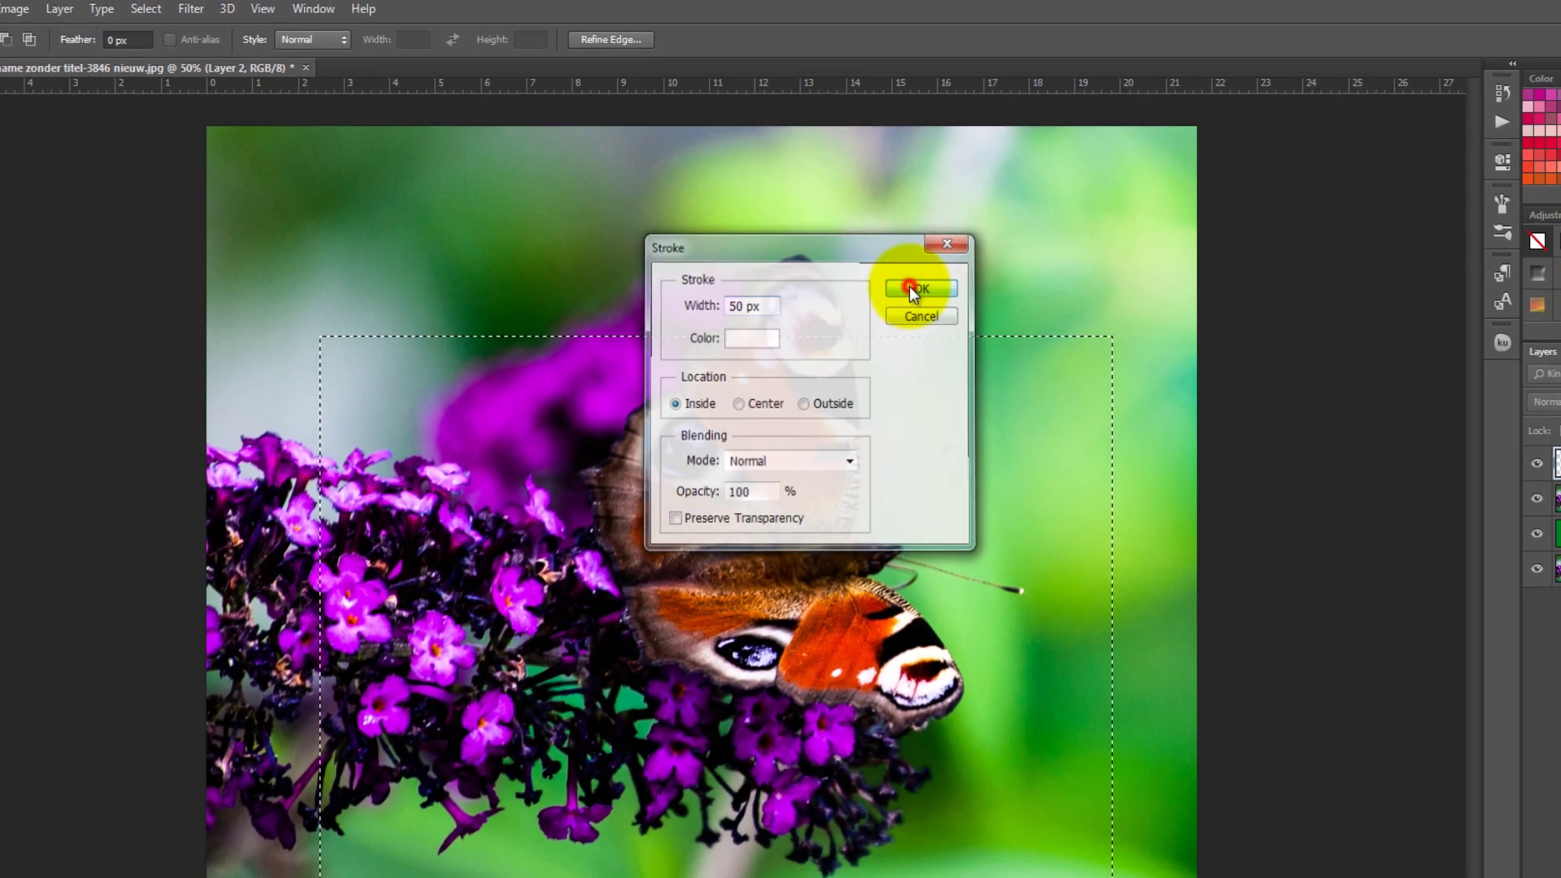
left_click(964, 334)
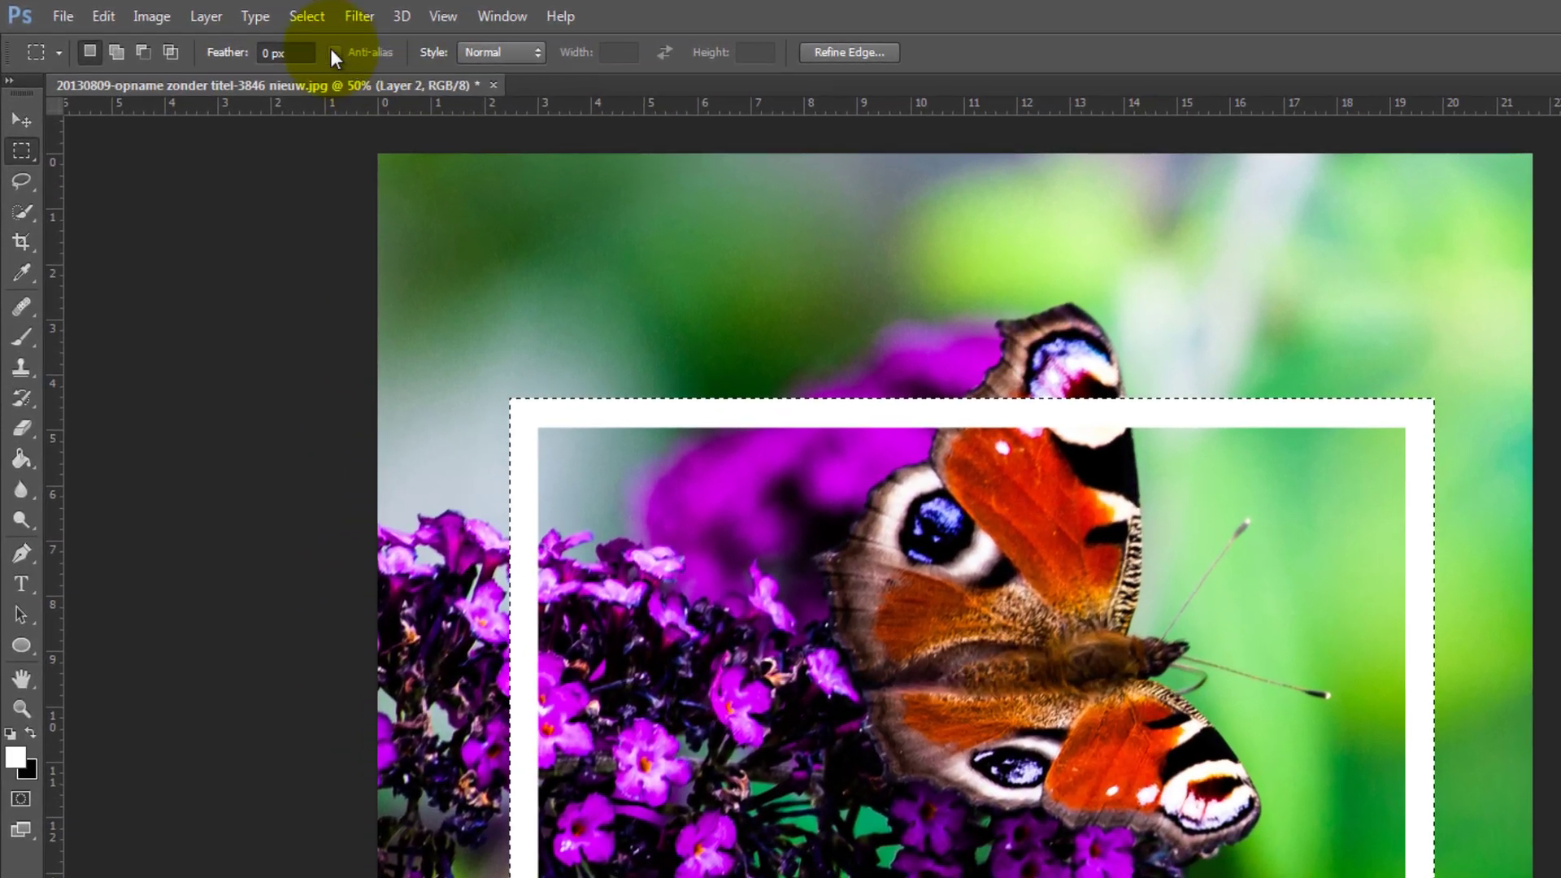
Step: Invert the frame selection and subtract the butterfly's upper wing with Quick Selection while holding Alt
left_click(221, 12)
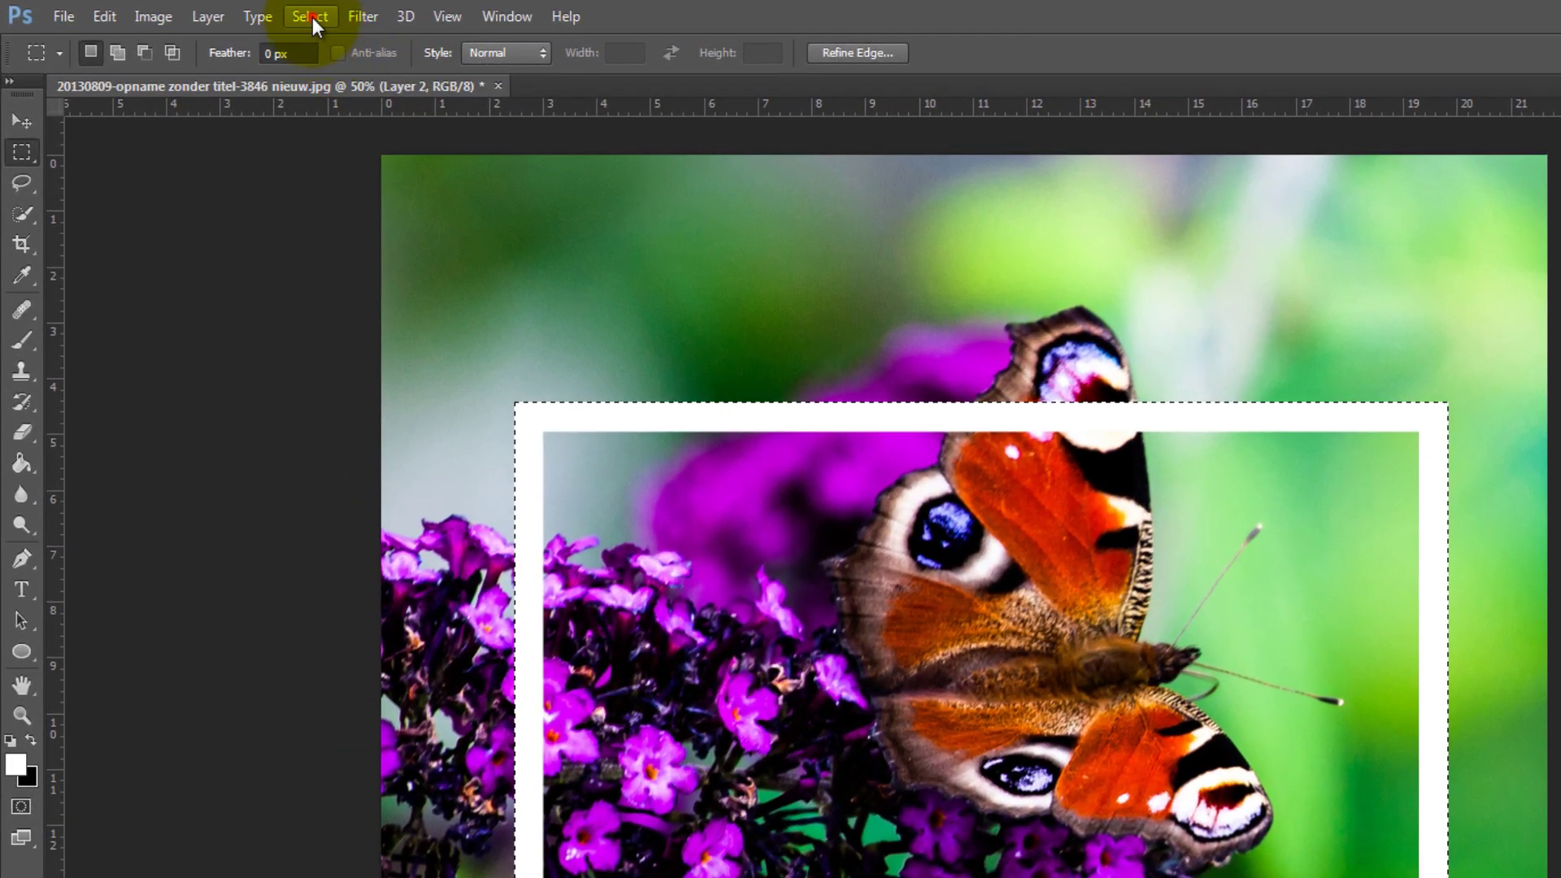
left_click(332, 108)
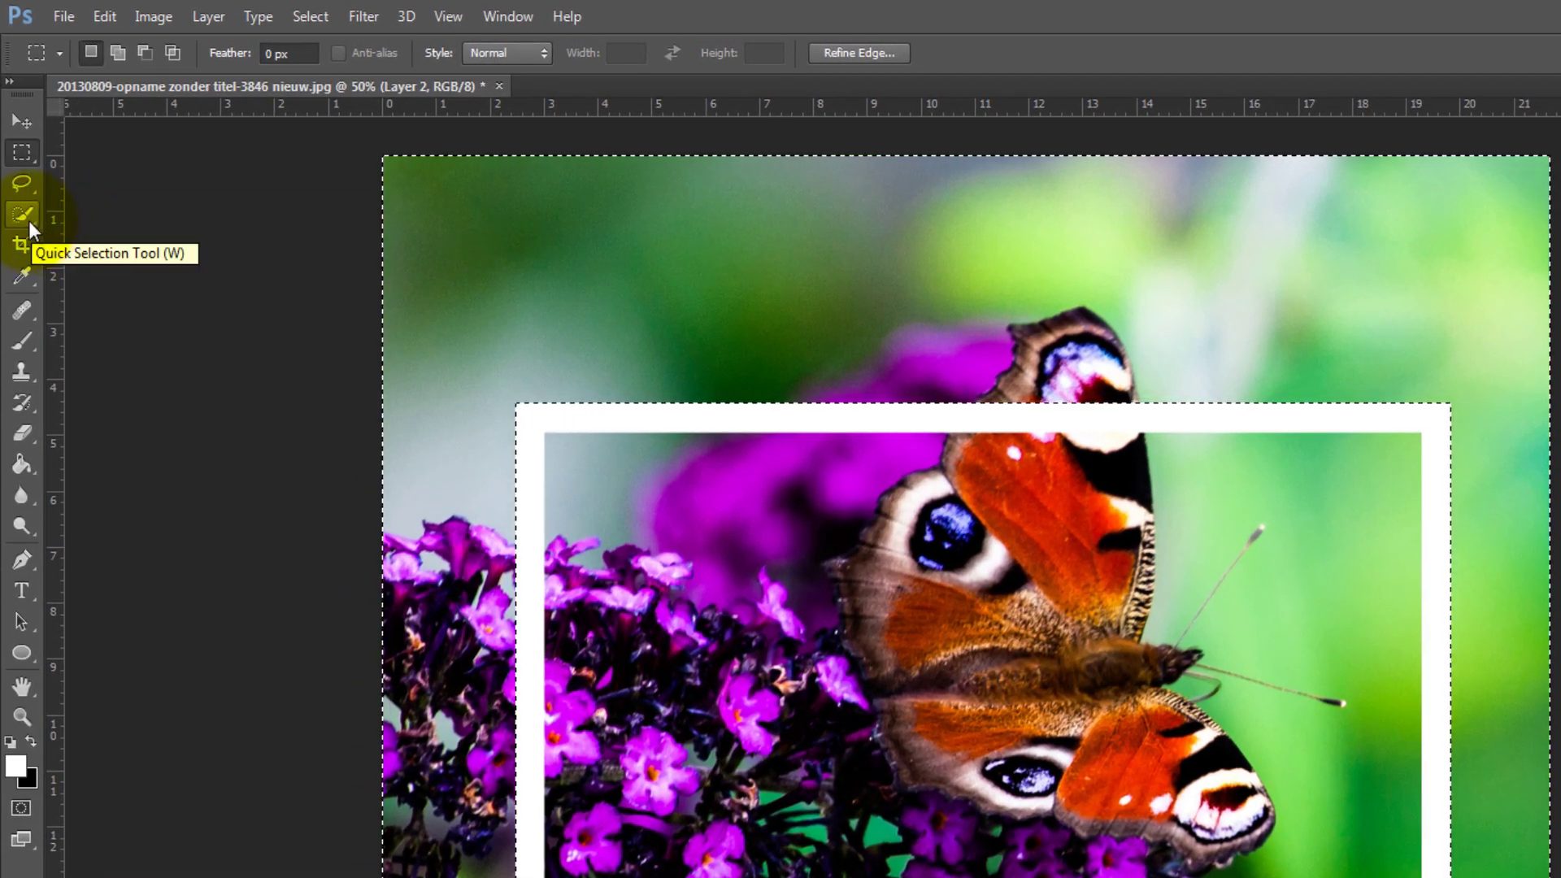
left_click(26, 218)
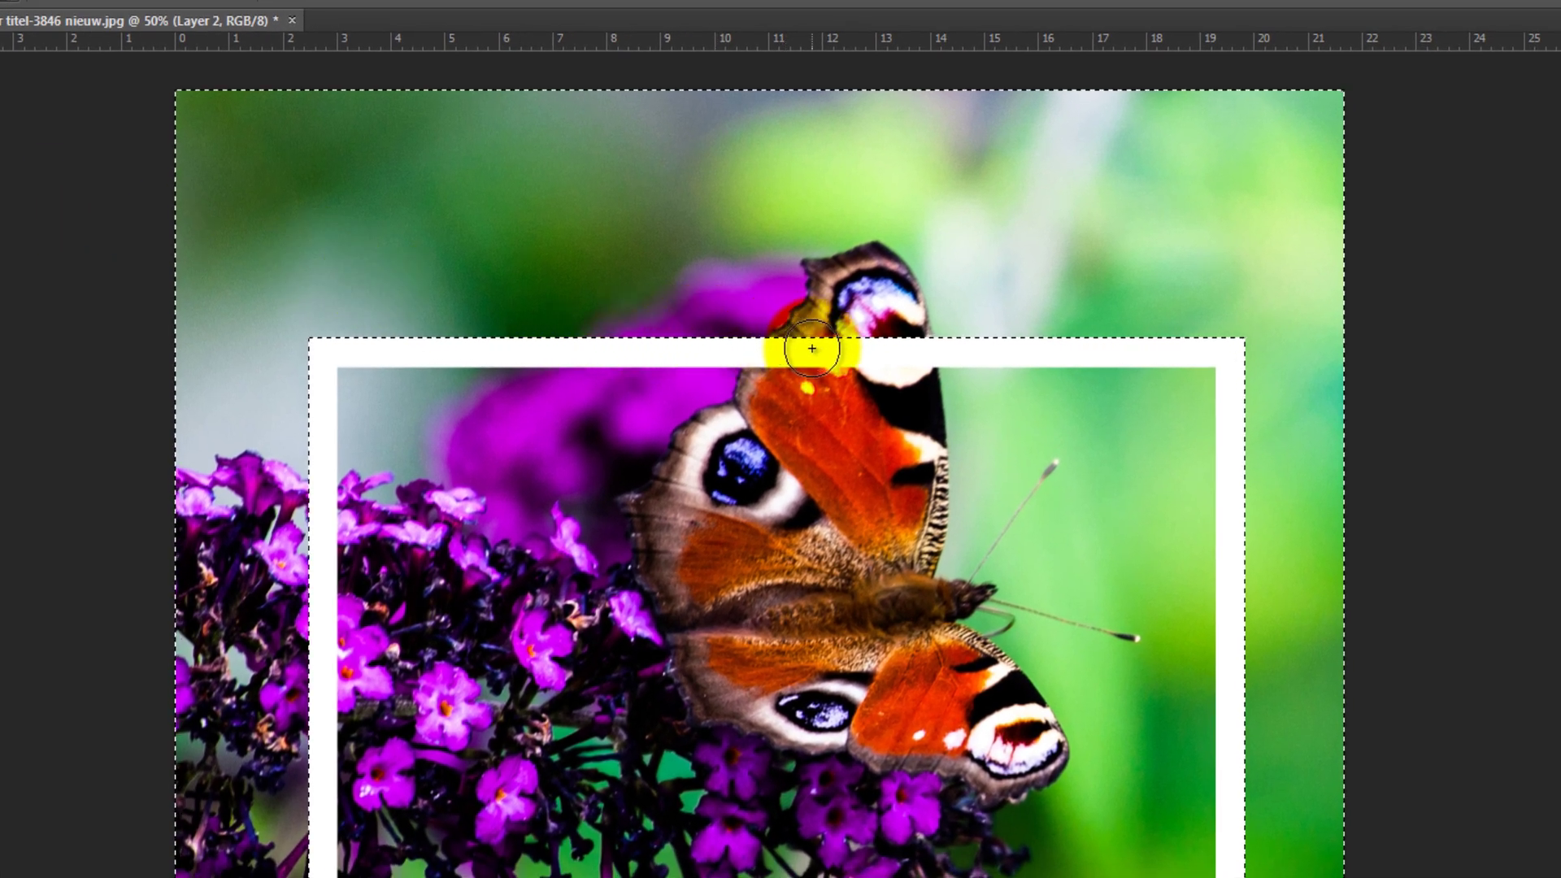
key("alt")
left_click(816, 344)
mouse_move(817, 344)
left_mouse_down()
mouse_move(859, 281)
mouse_move(865, 297)
left_mouse_up()
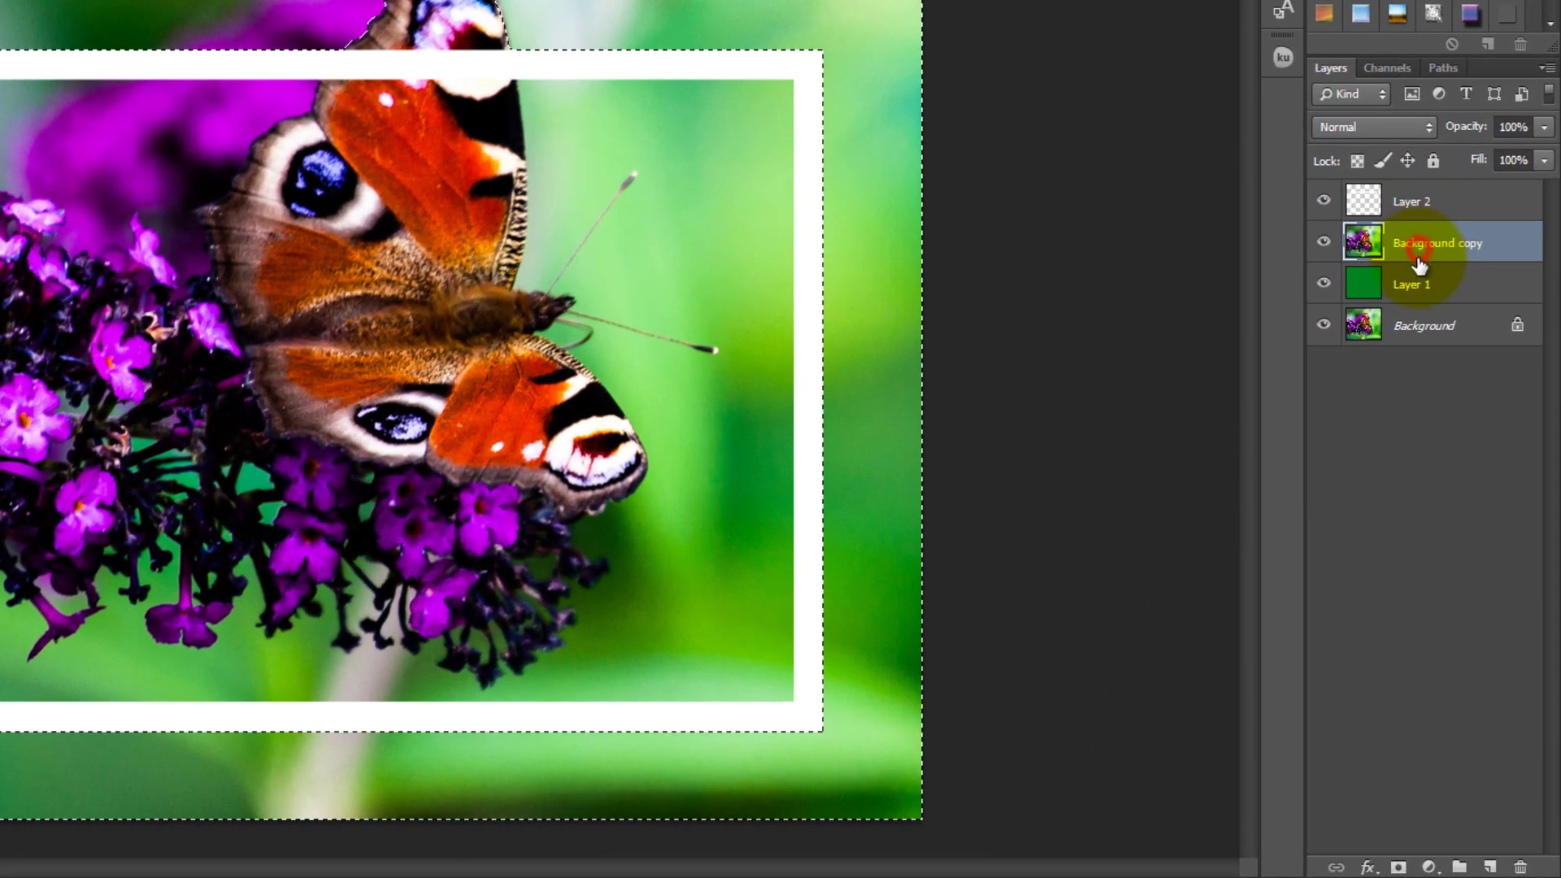
Step: Mask Background copy outside the frame, then erase Layer 2's frame stroke where the wing overlaps
left_click(1452, 406)
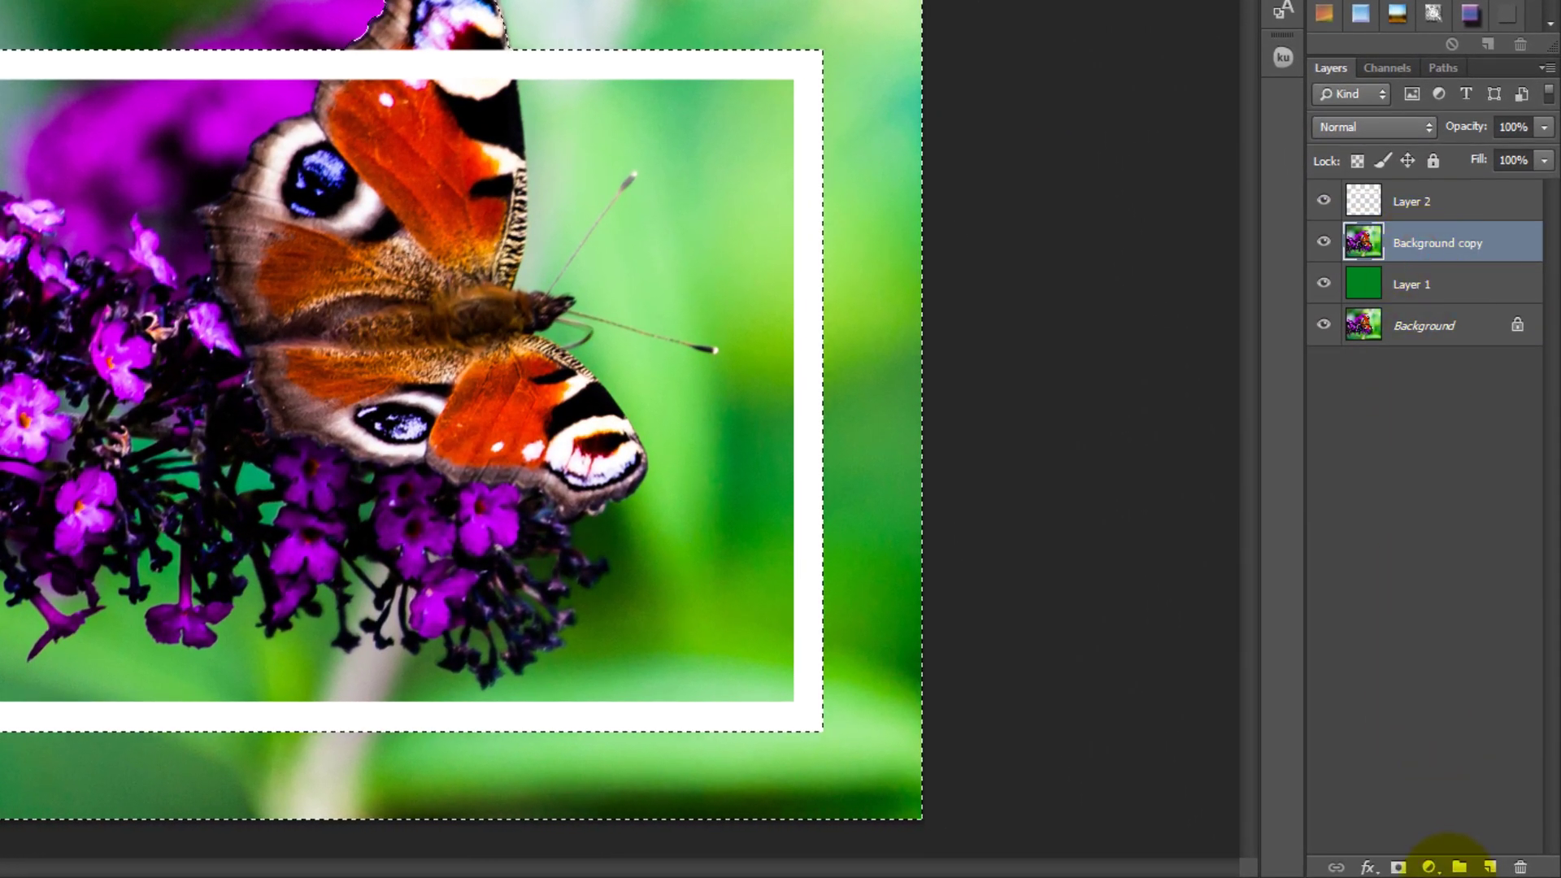
left_click(1397, 868, "alt")
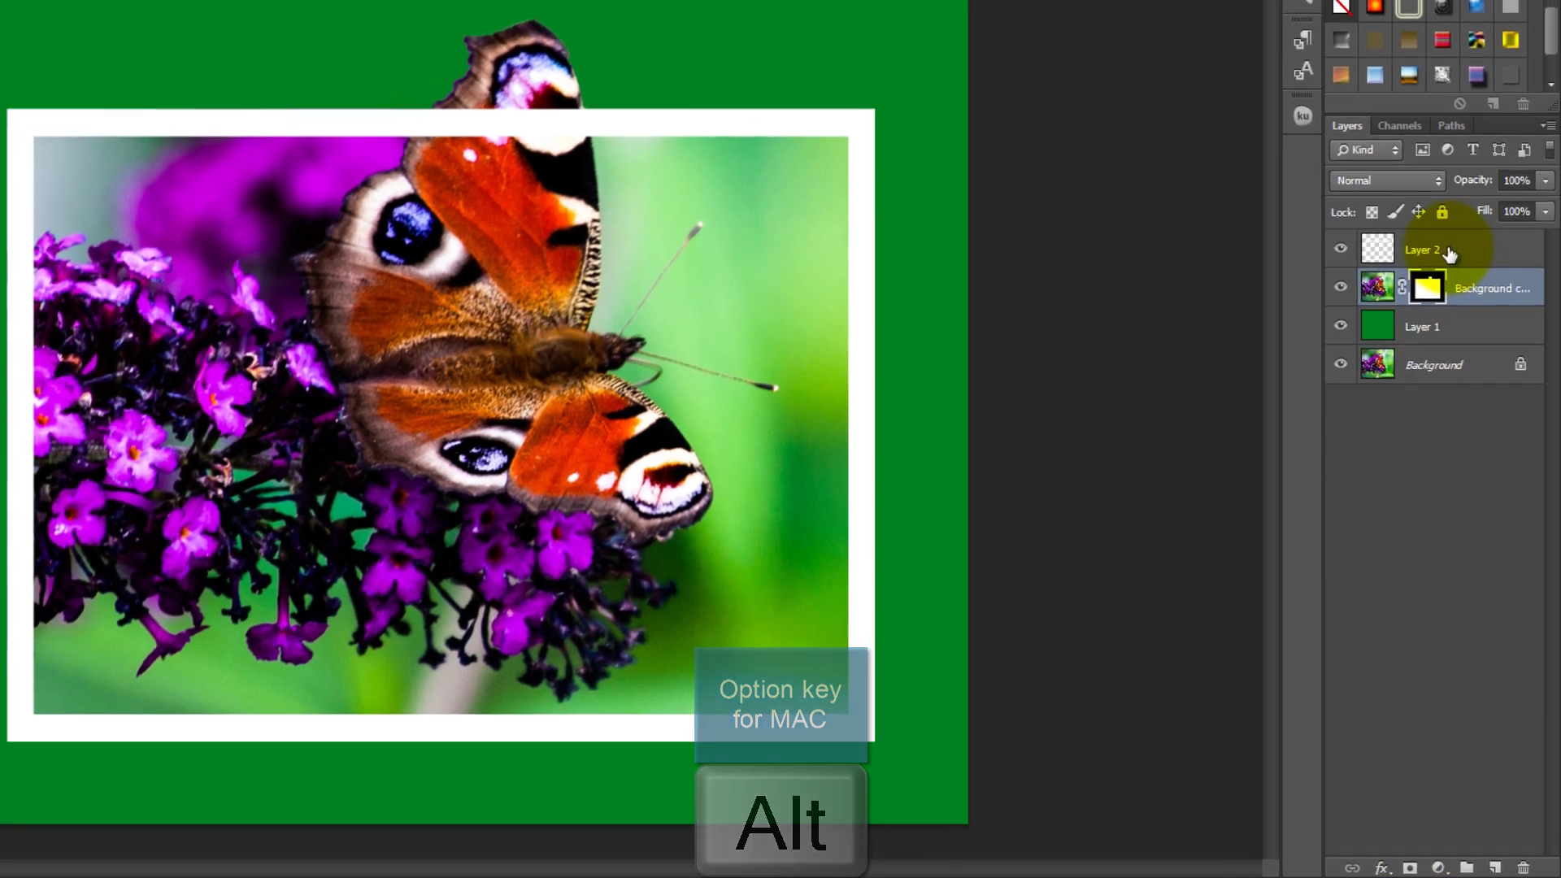
left_click(1450, 255)
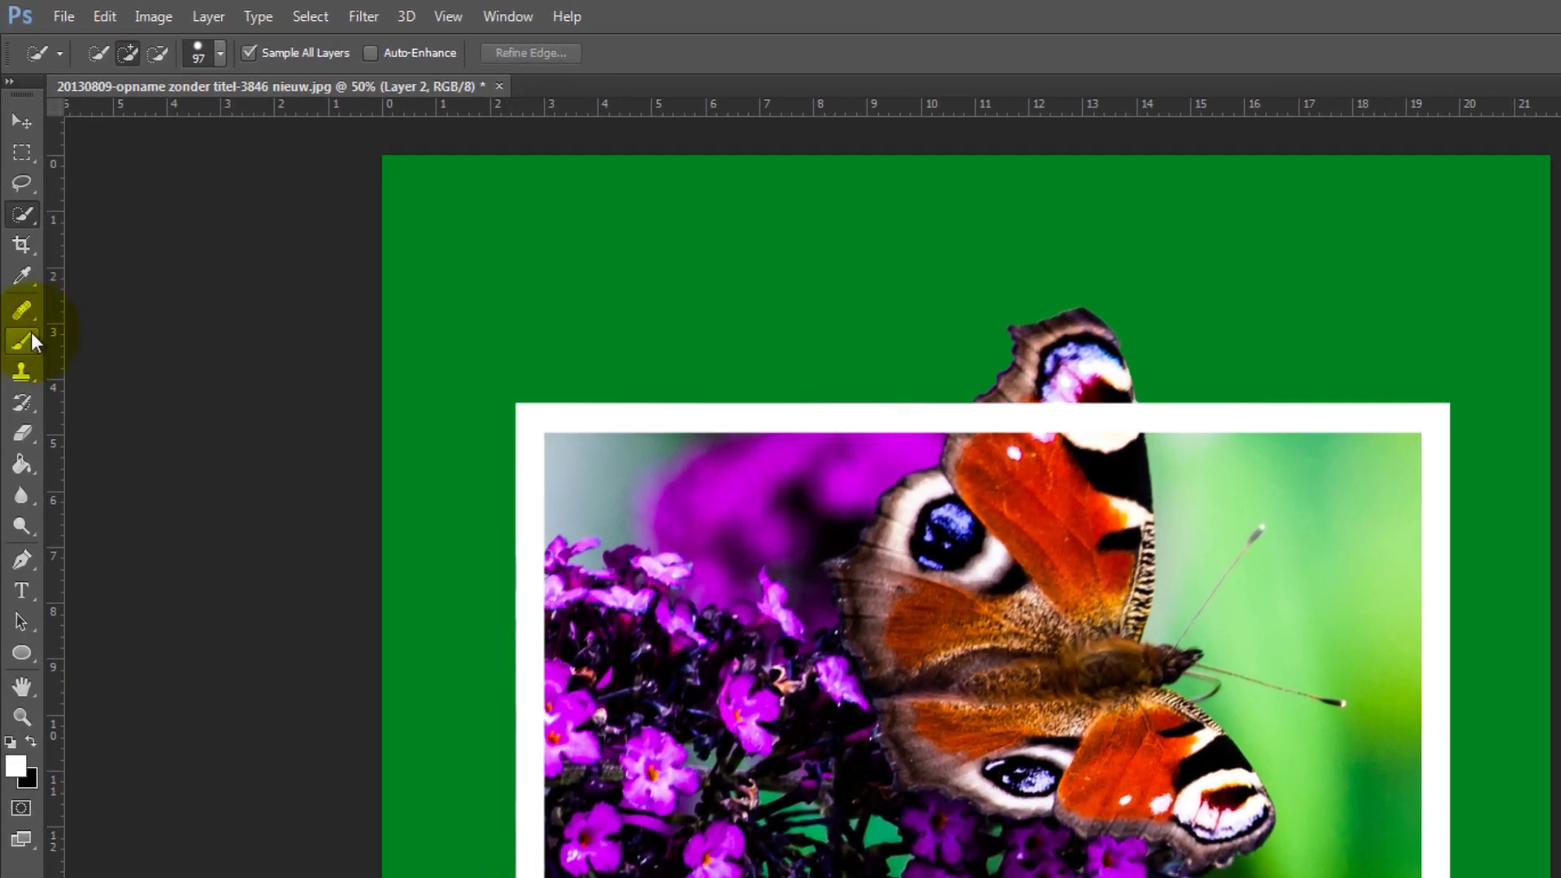
left_click(22, 432)
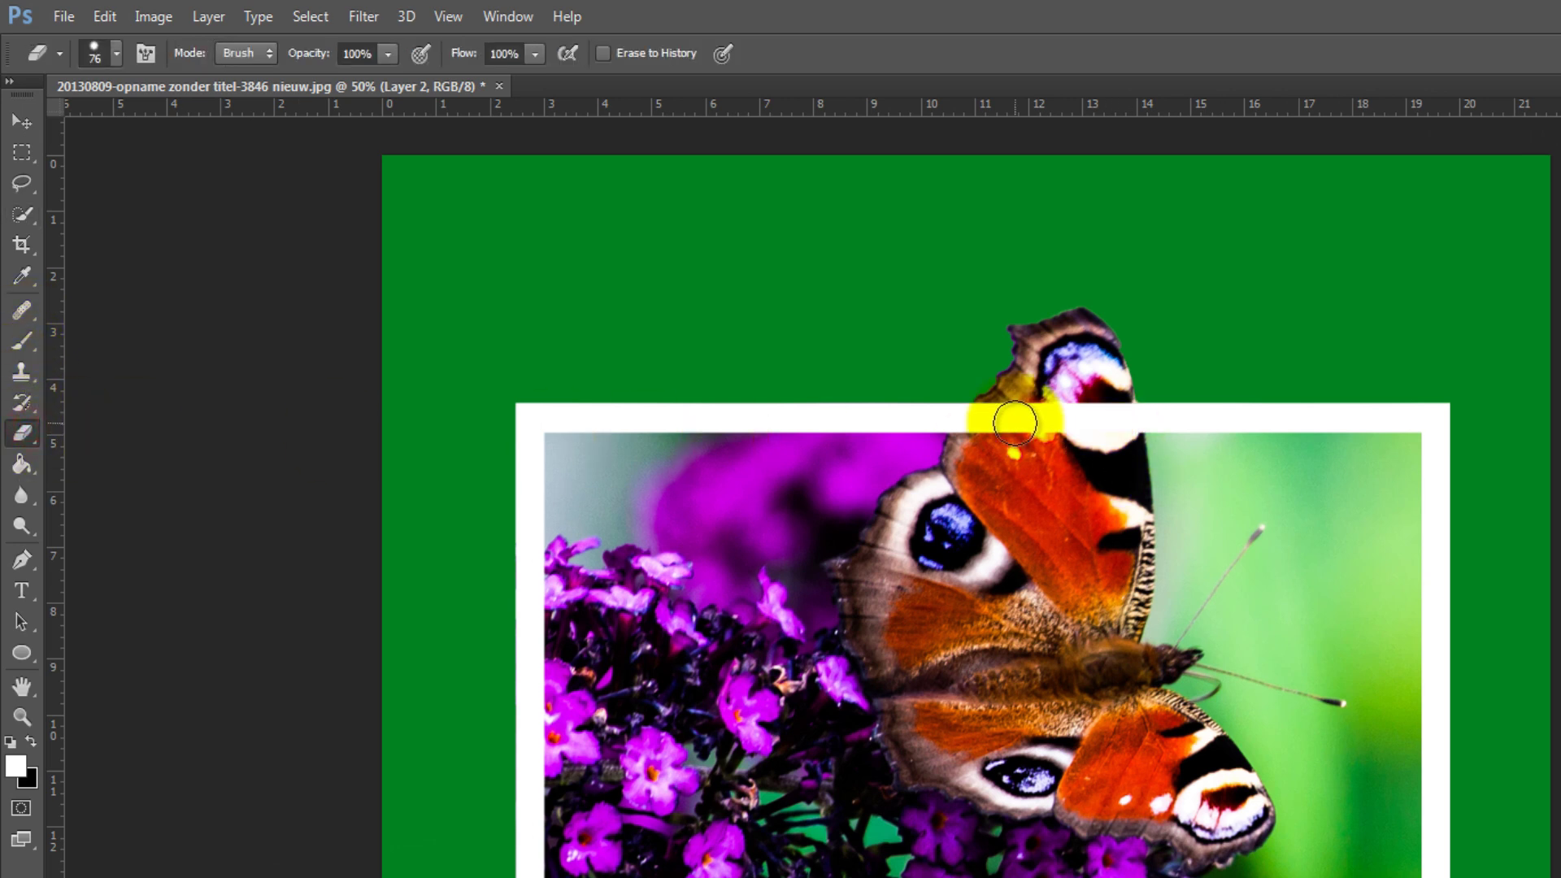
mouse_move(1015, 422)
left_mouse_down()
mouse_move(980, 425)
mouse_move(967, 448)
mouse_move(1061, 406)
mouse_move(1120, 433)
mouse_move(1093, 400)
left_mouse_up()
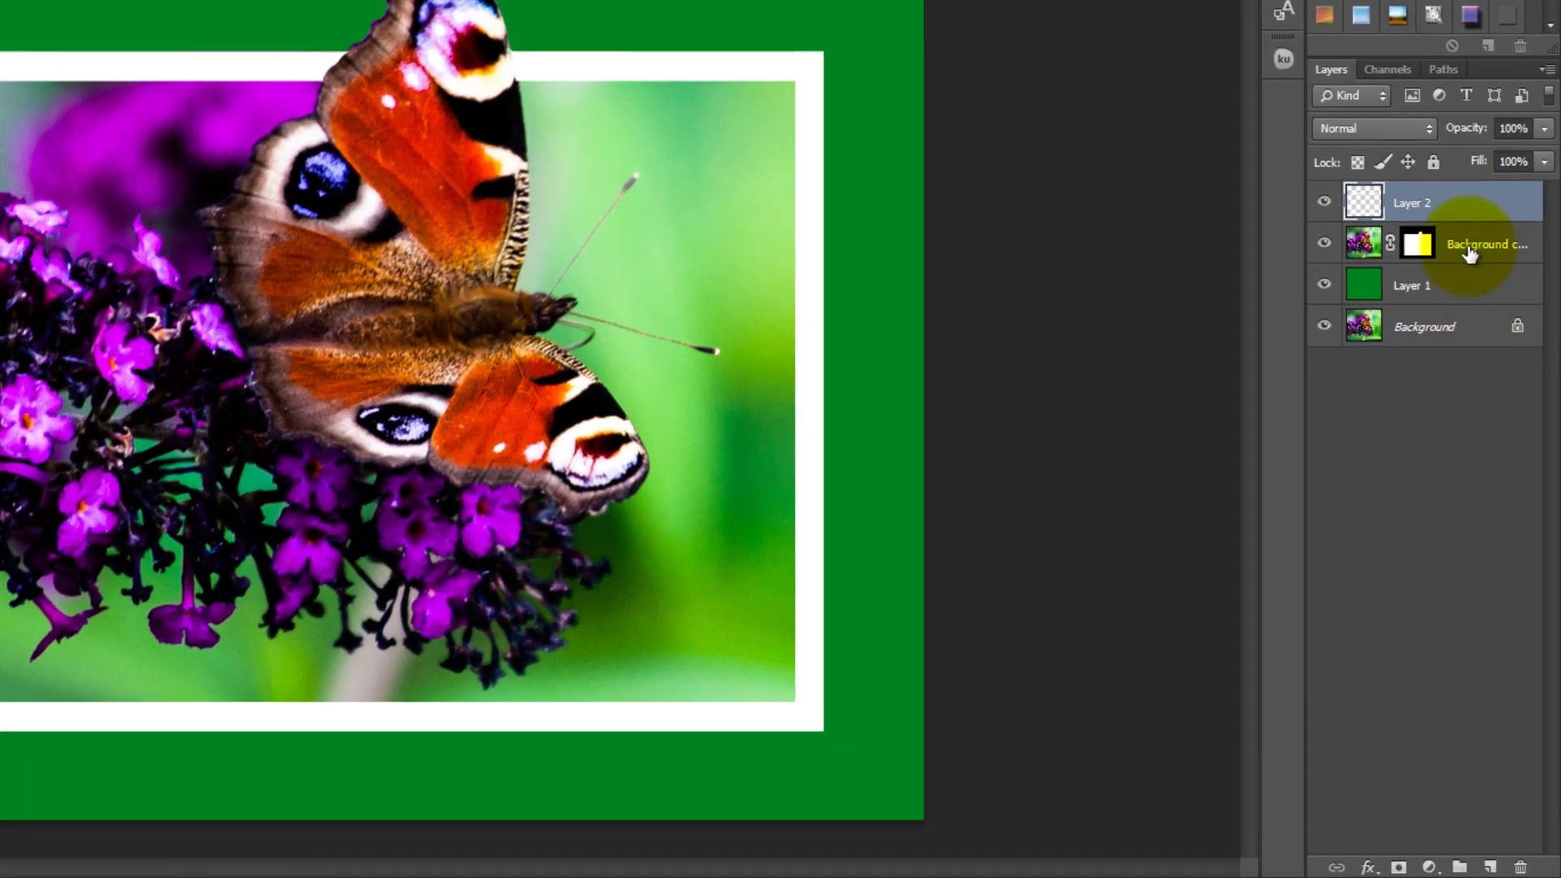
Step: Add a 62 px Drop Shadow to Background copy and Alt-copy the effect onto Layer 2
left_click(1477, 292)
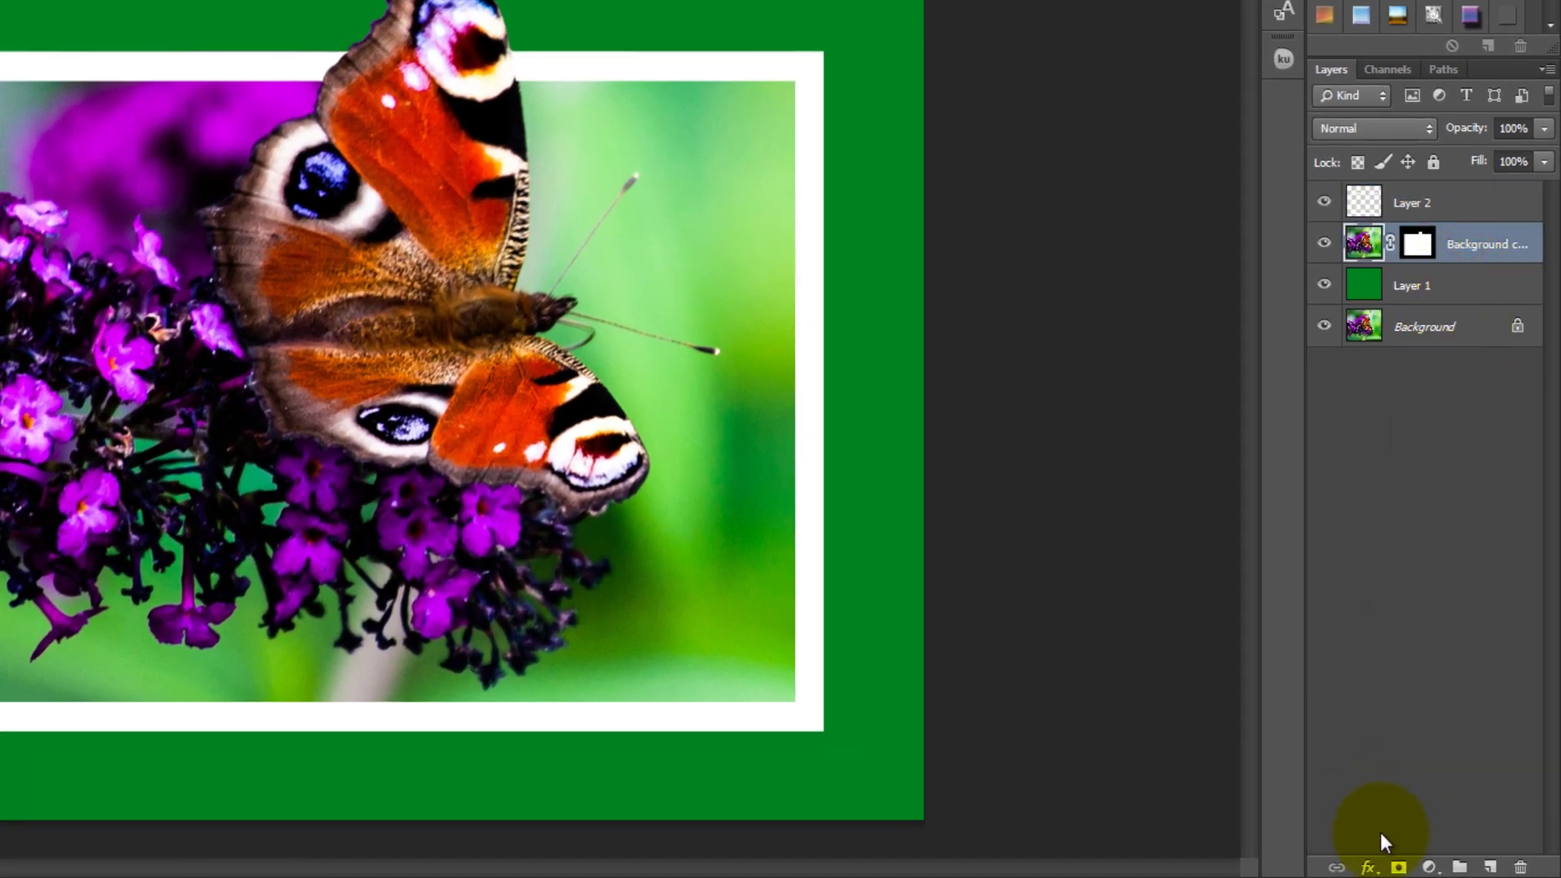
left_click(1368, 868)
left_click(1394, 847)
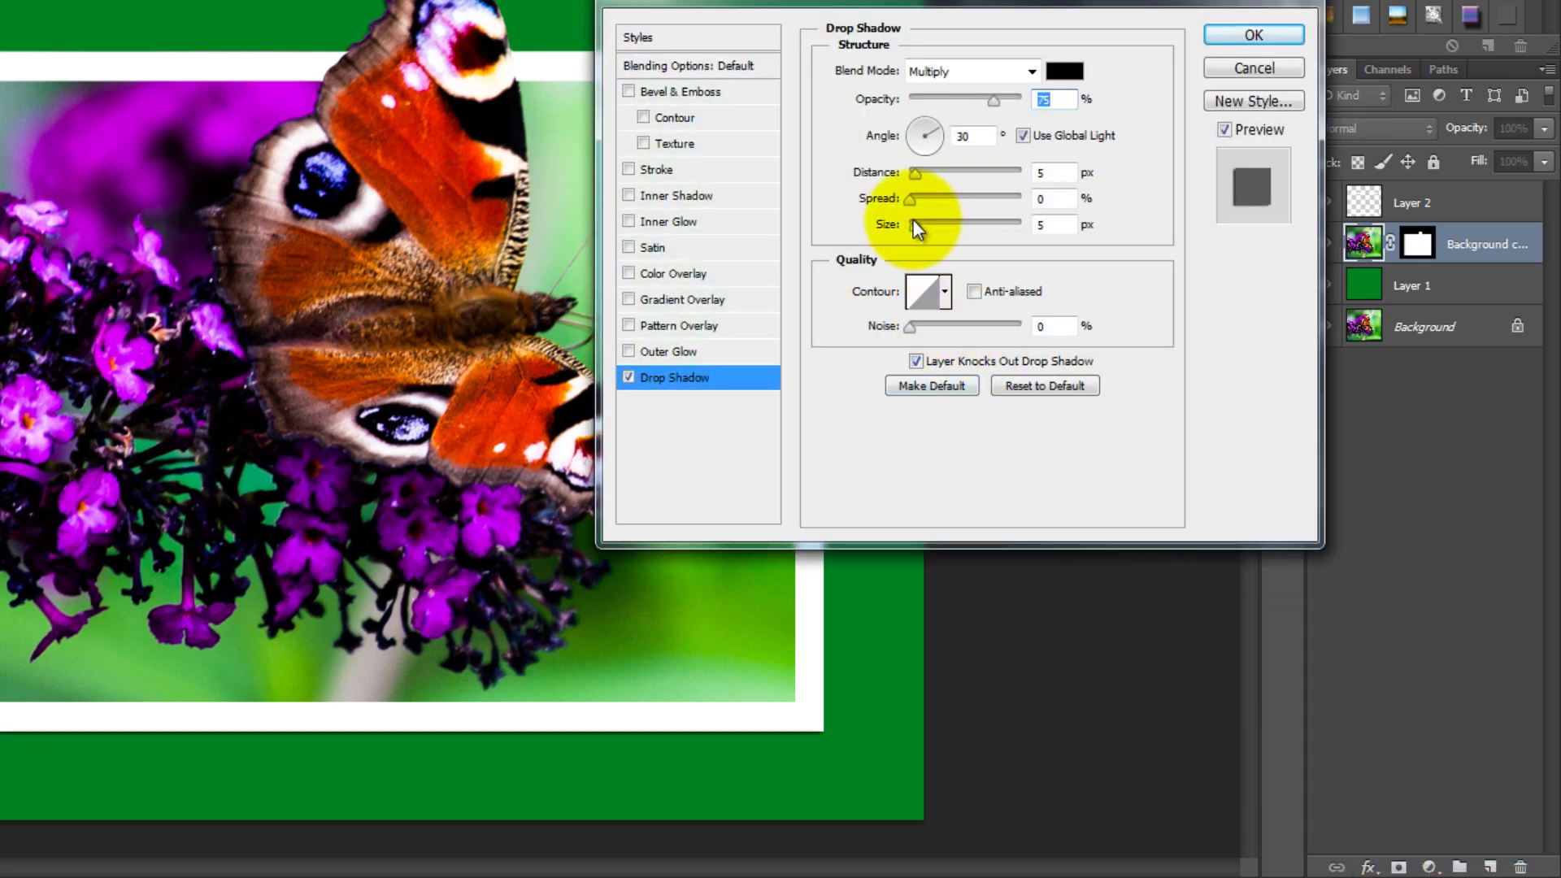
left_click_drag(914, 222, 941, 228)
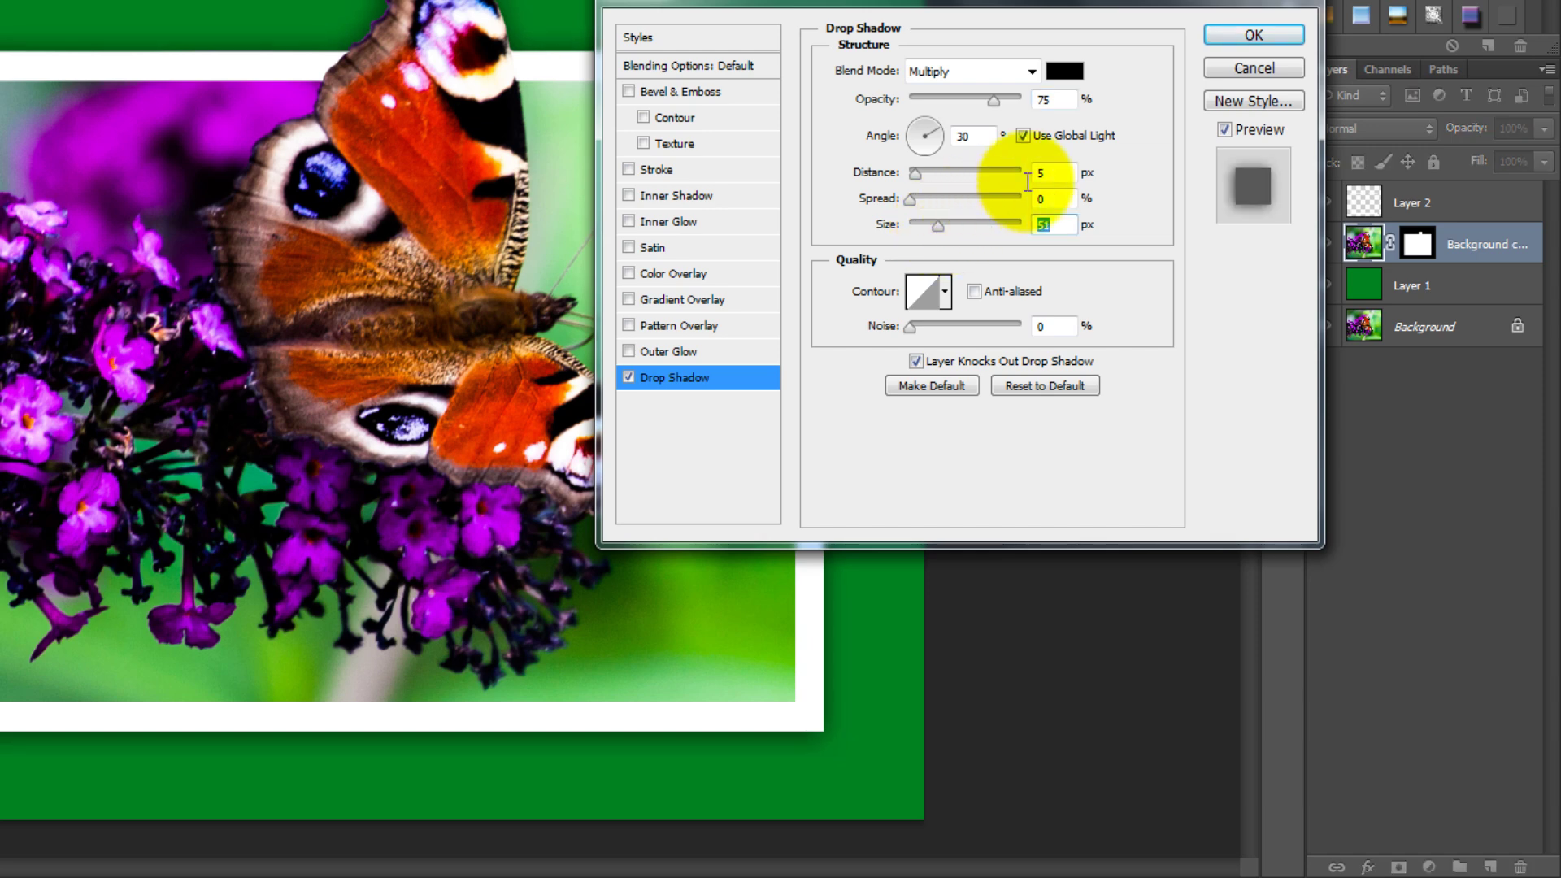
left_click(1233, 41)
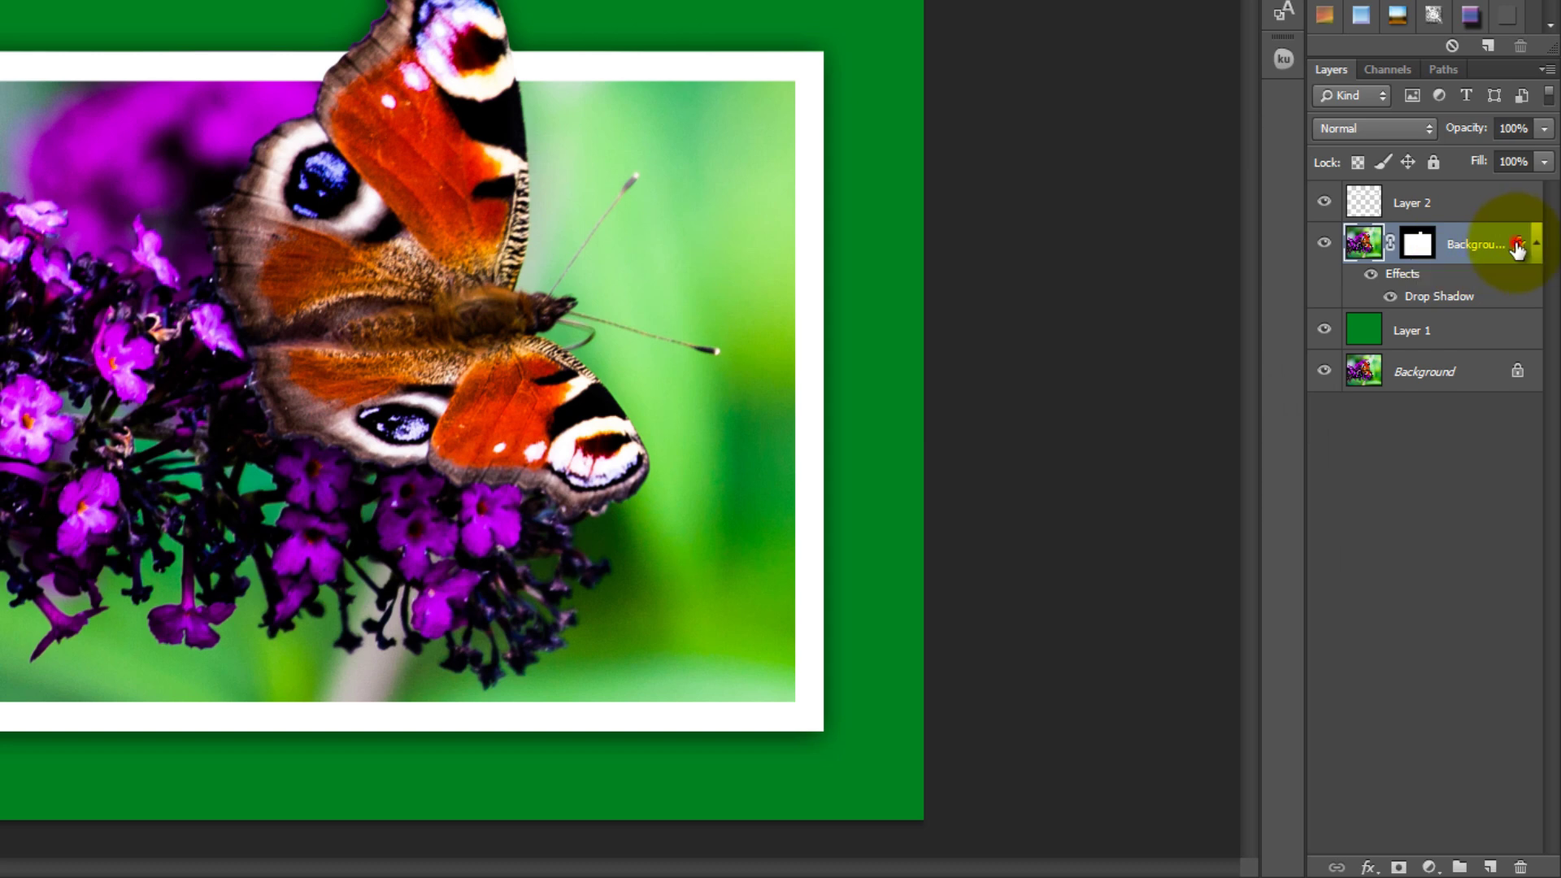
left_click_drag(1517, 250, 1519, 212)
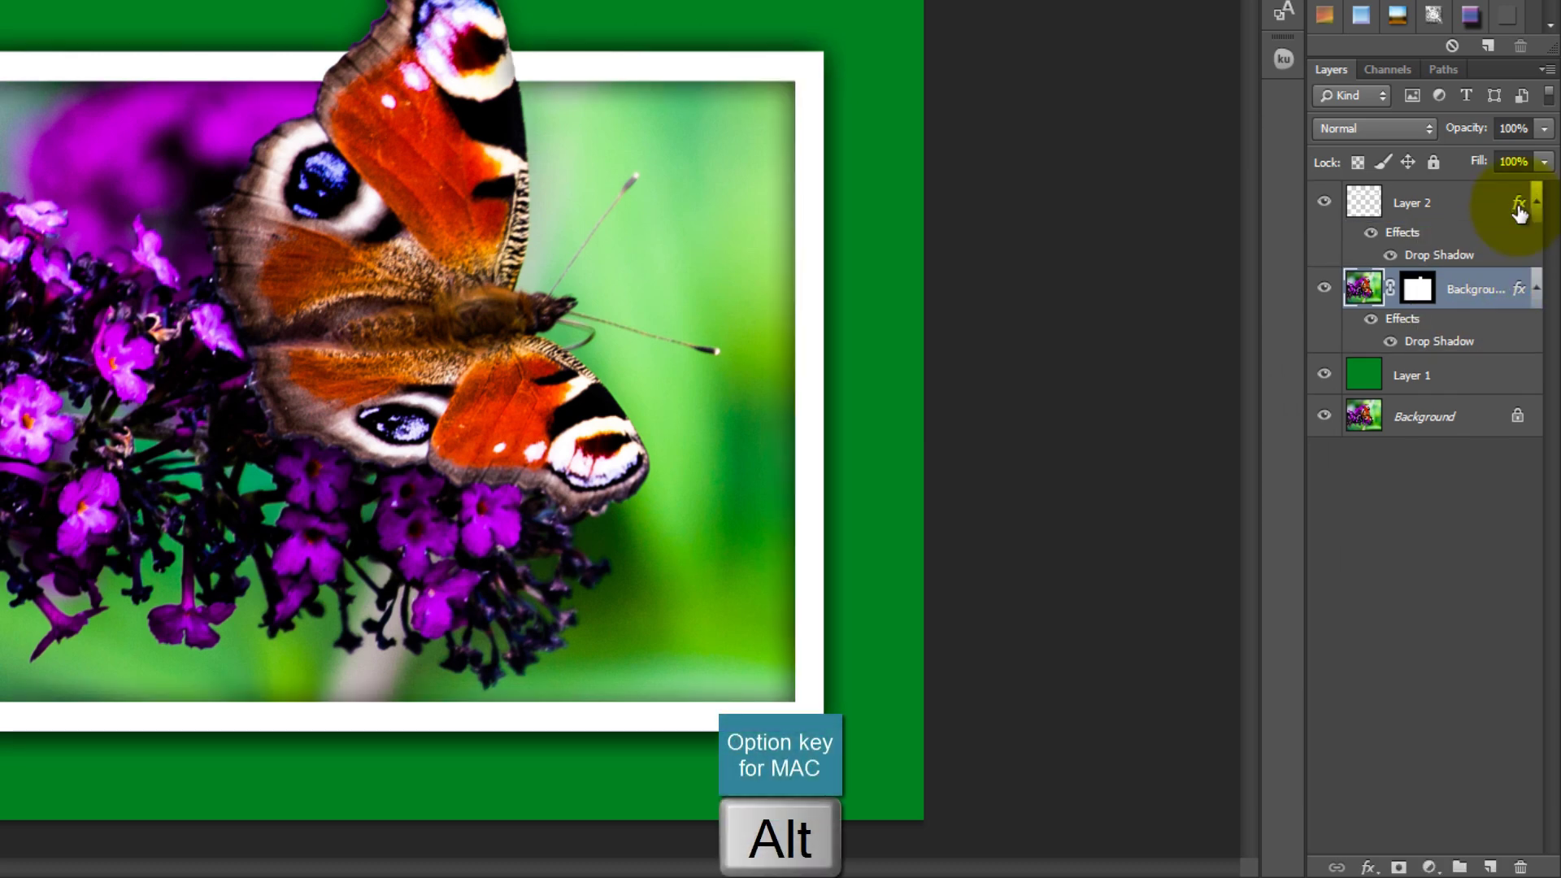